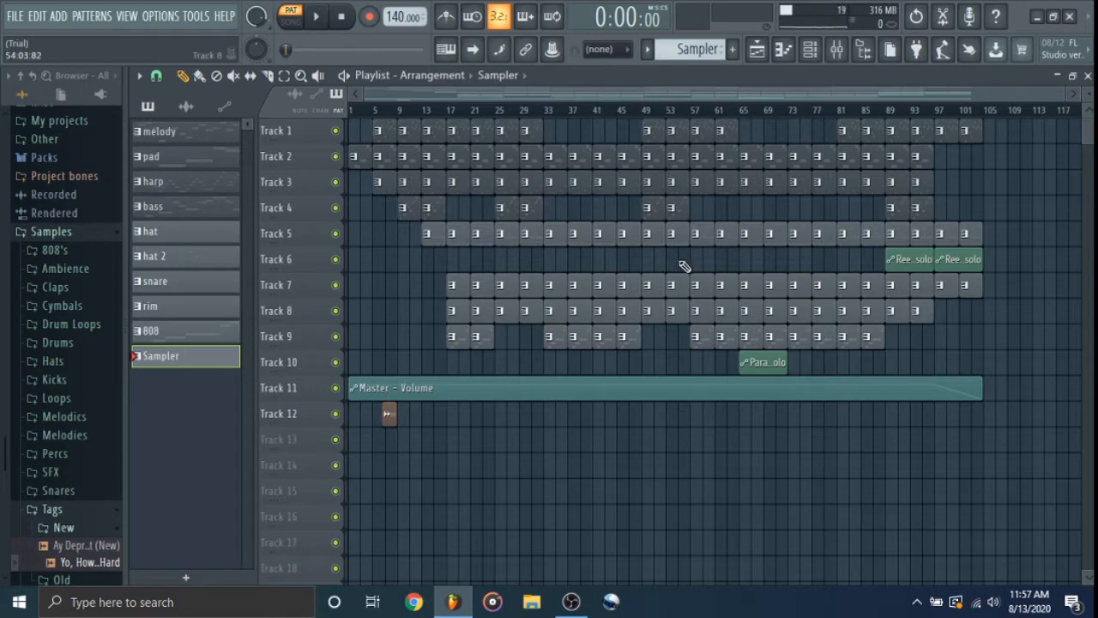
Open the melody pattern in the piano roll, audition its opening notes and play it back.
left_click(784, 50)
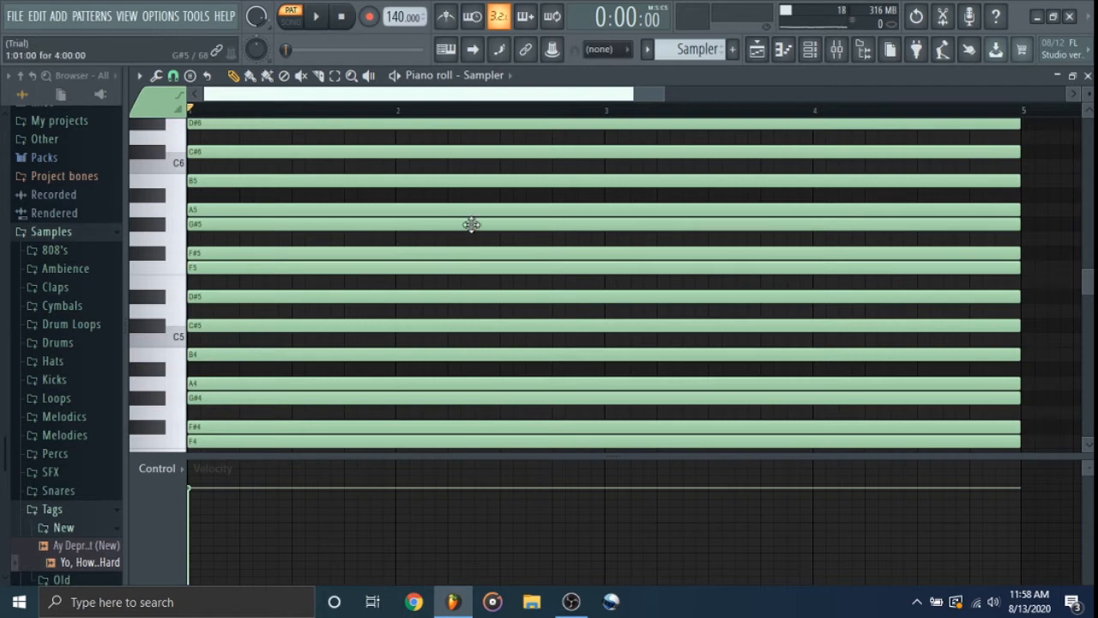
left_click(648, 49)
left_click(660, 76)
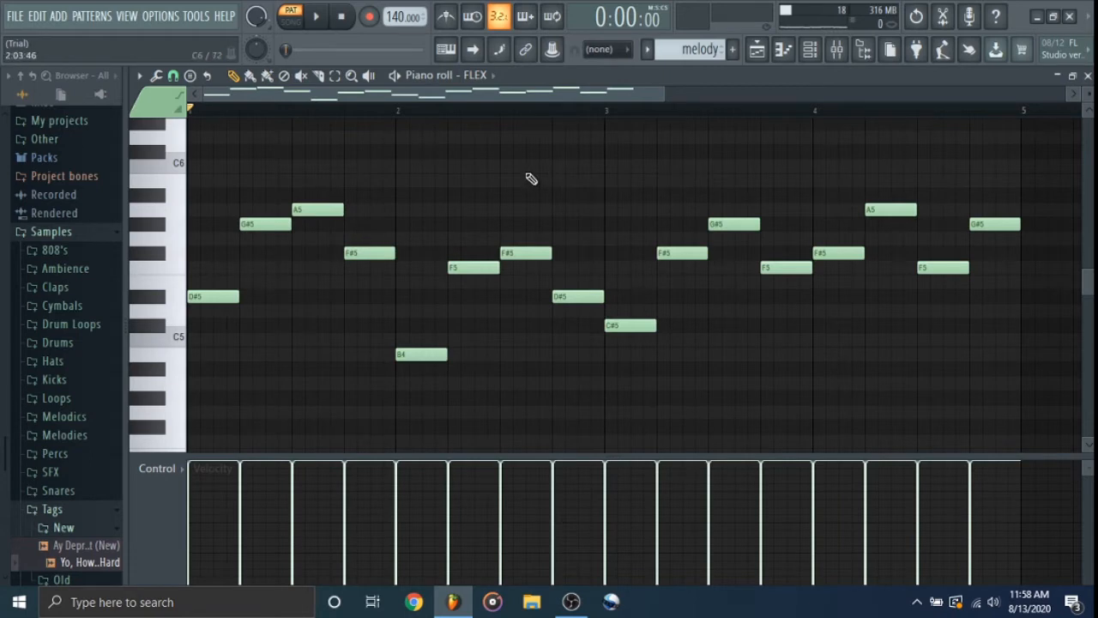
left_click(208, 298)
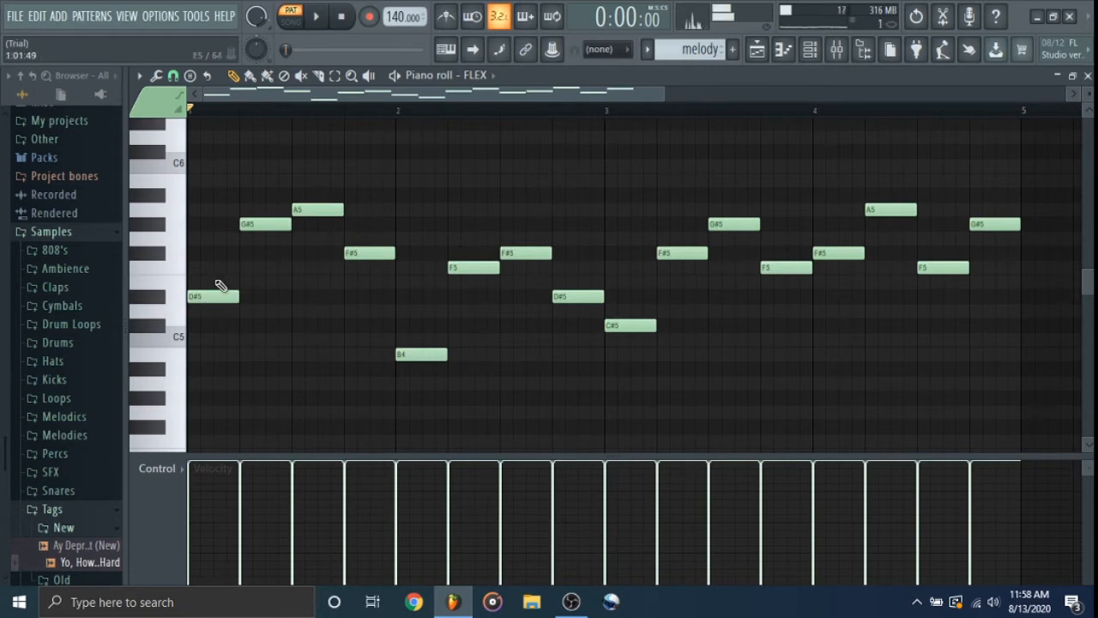
left_click(254, 224)
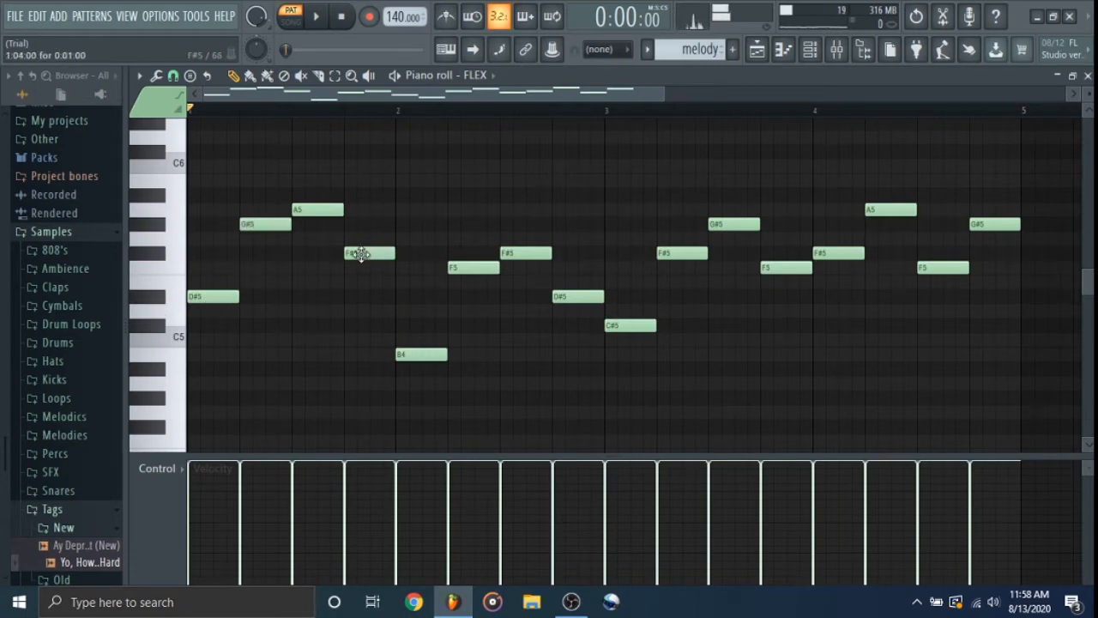
key("space")
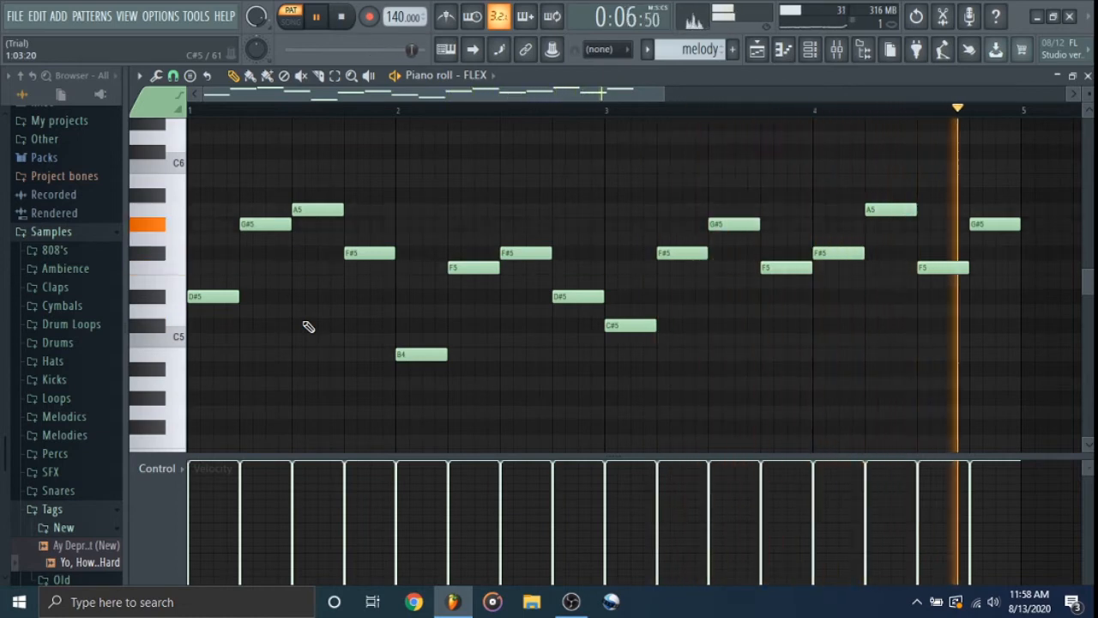
key("space")
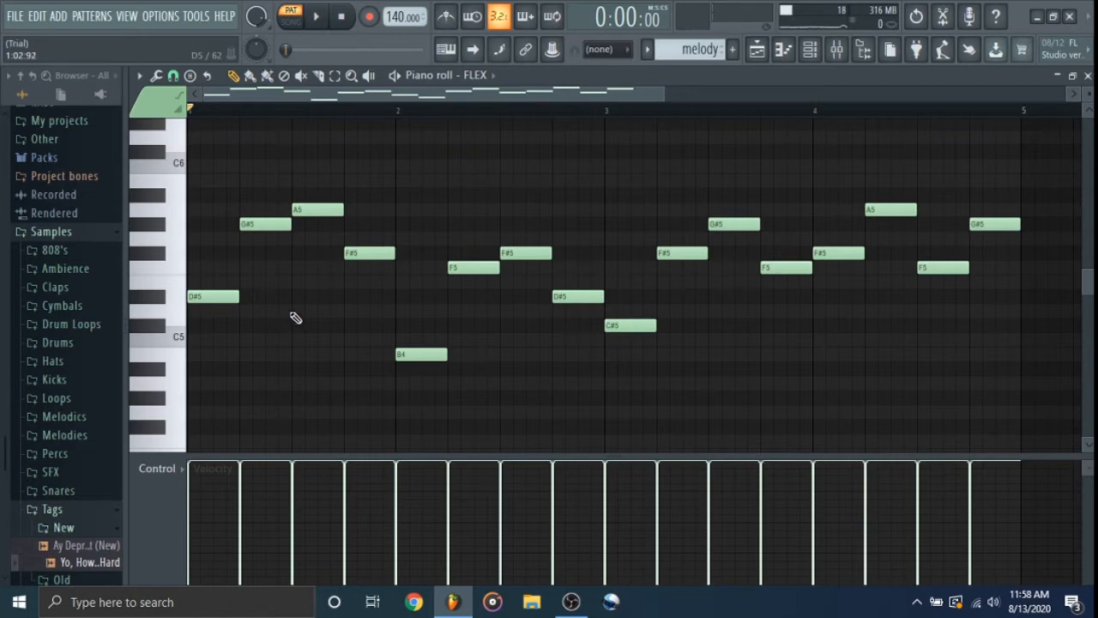
Show the pad pattern's KB Chimp Organ TUC notes in the piano roll and play them back.
left_click(648, 54)
left_click(649, 79)
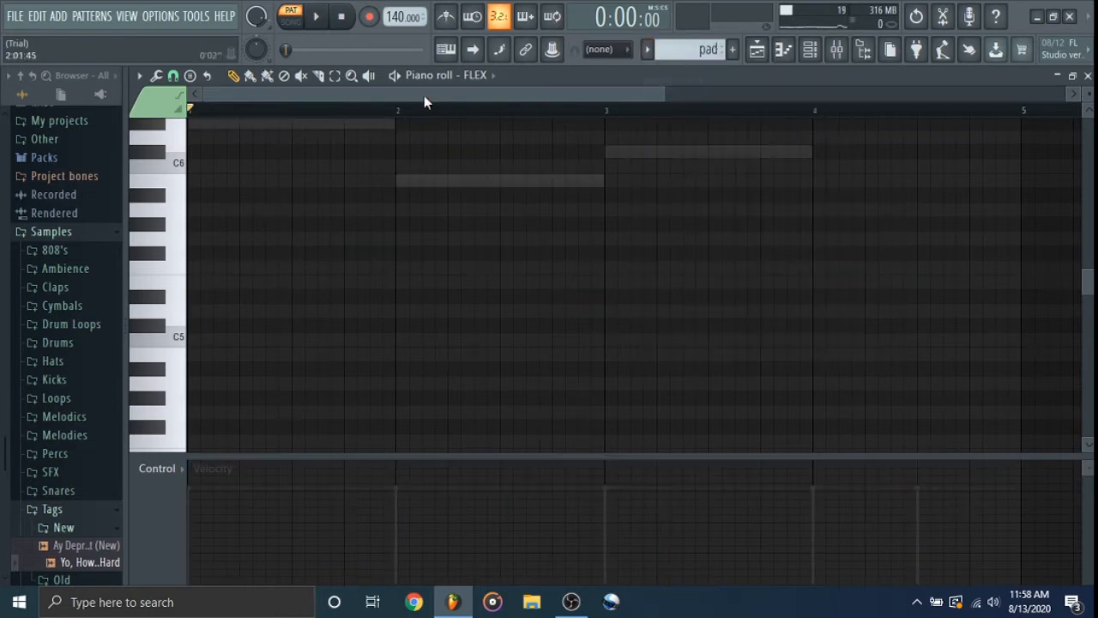
scroll(442, 183, "up", 1)
left_click(477, 75)
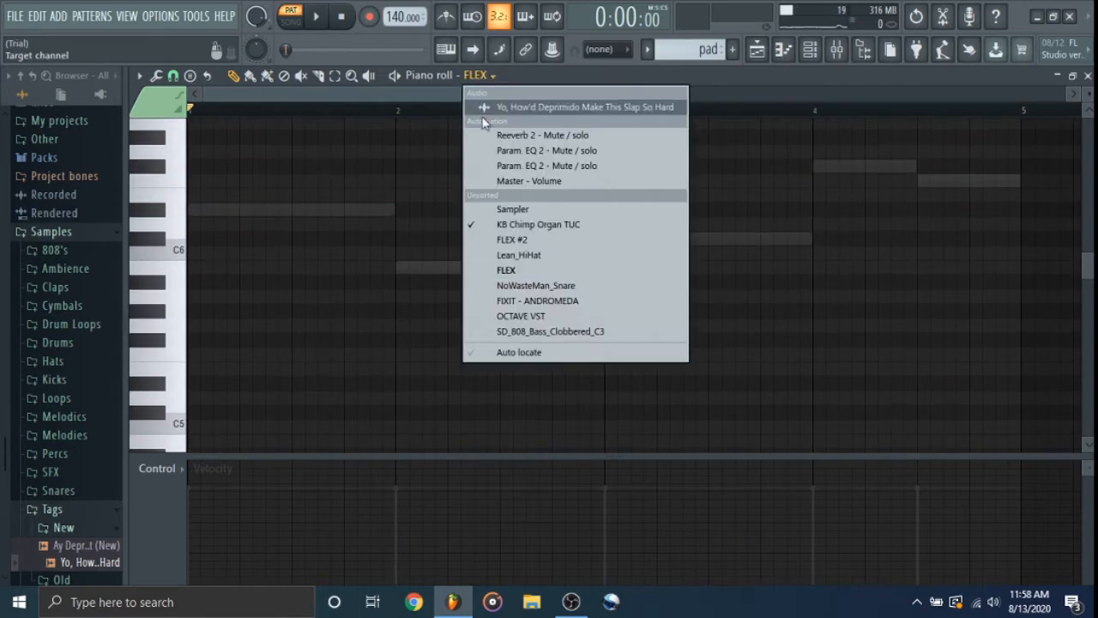
left_click(525, 226)
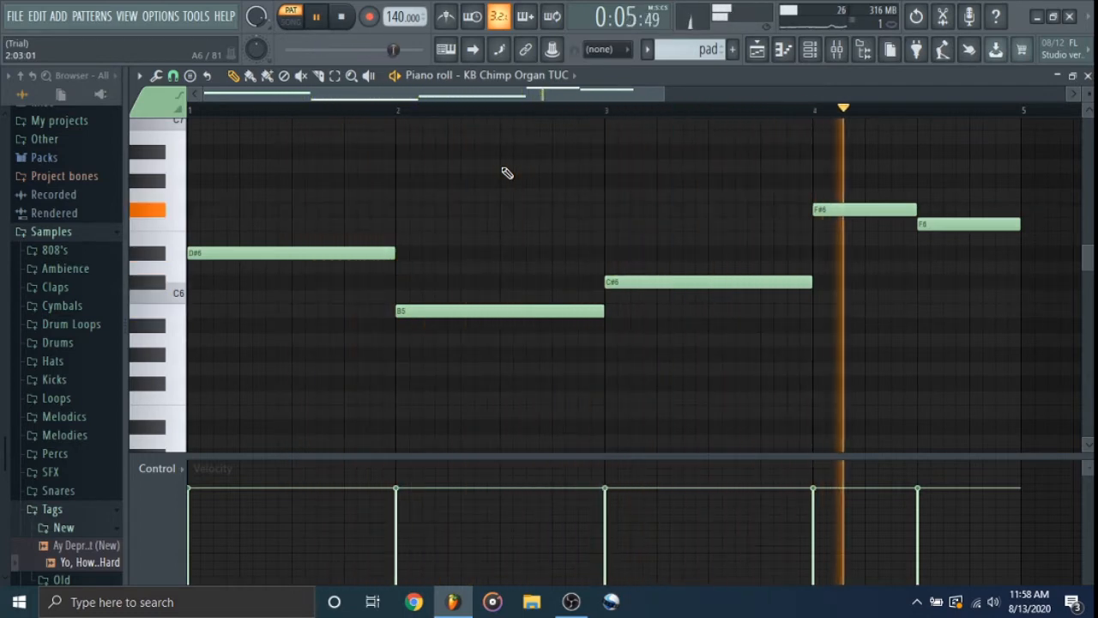
key("space")
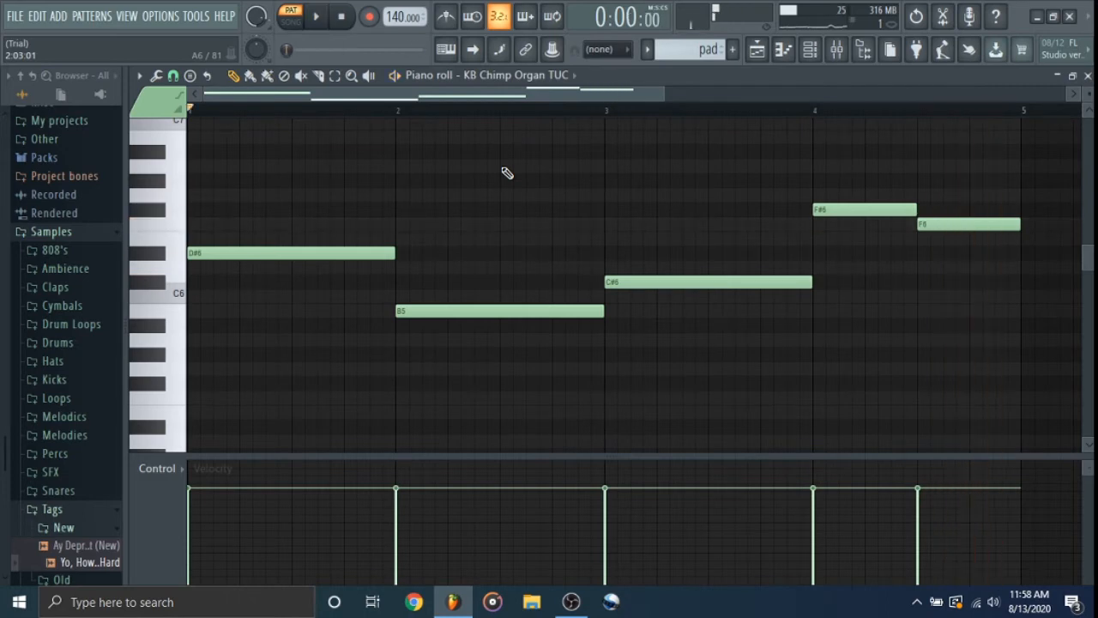
Show the harp pattern's FLEX #2 notes in the piano roll and play them back.
left_click(653, 52)
left_click(653, 102)
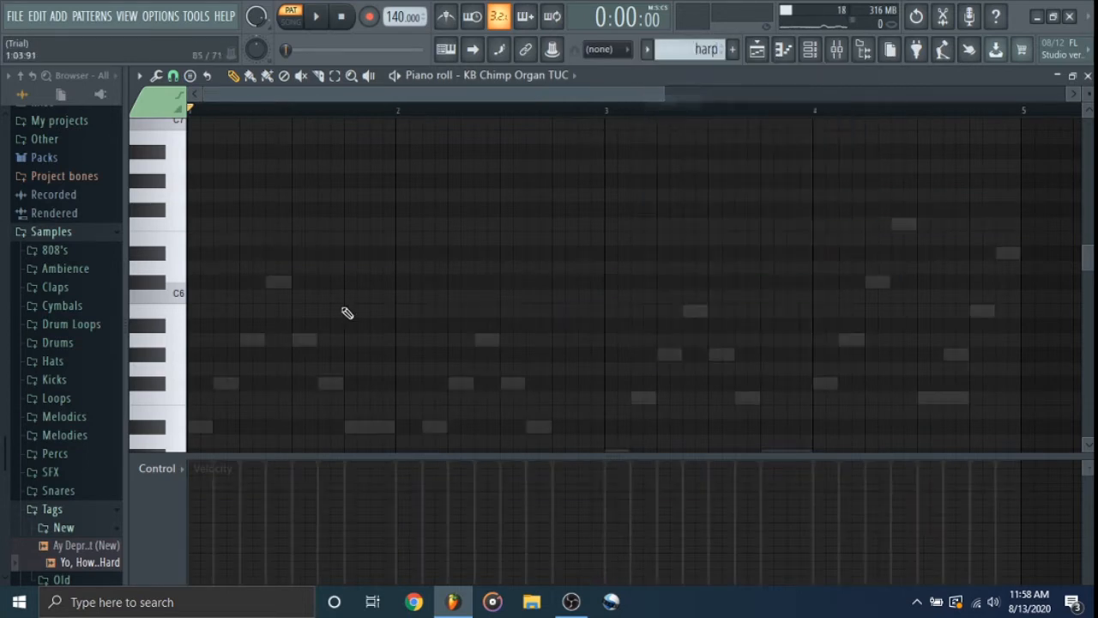
scroll(344, 309, "down", 2)
scroll(519, 84, "down", 1)
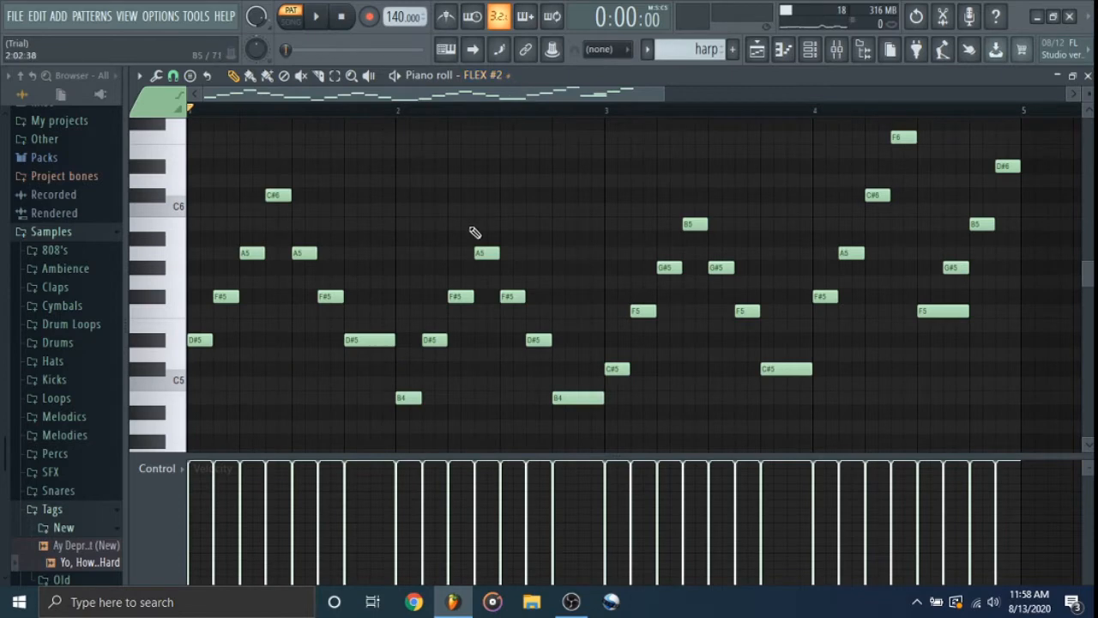
key("space")
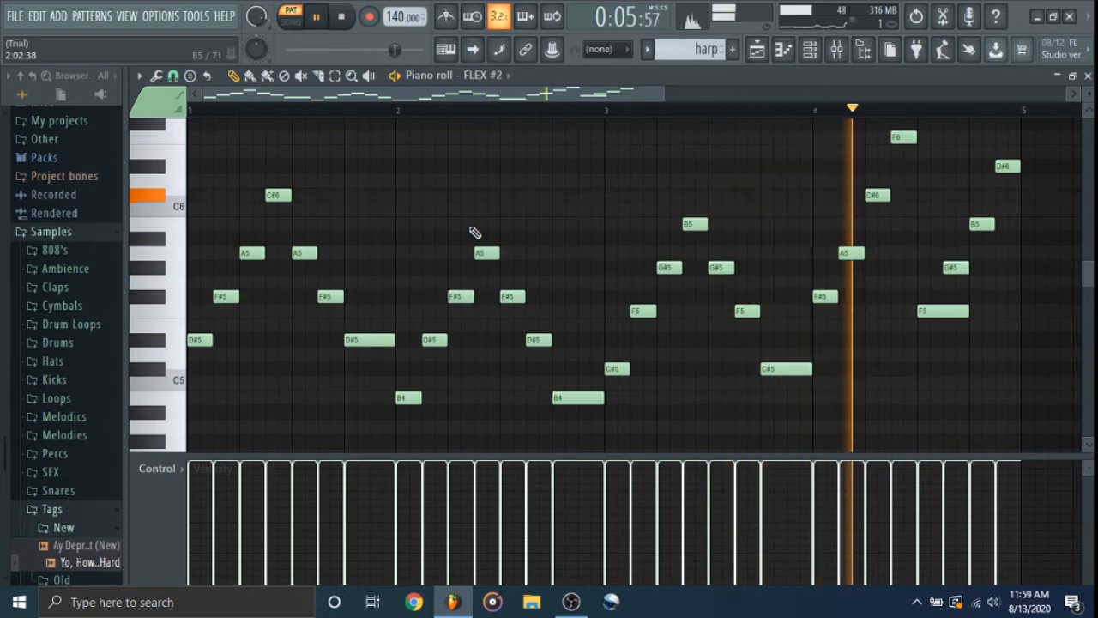
key("space")
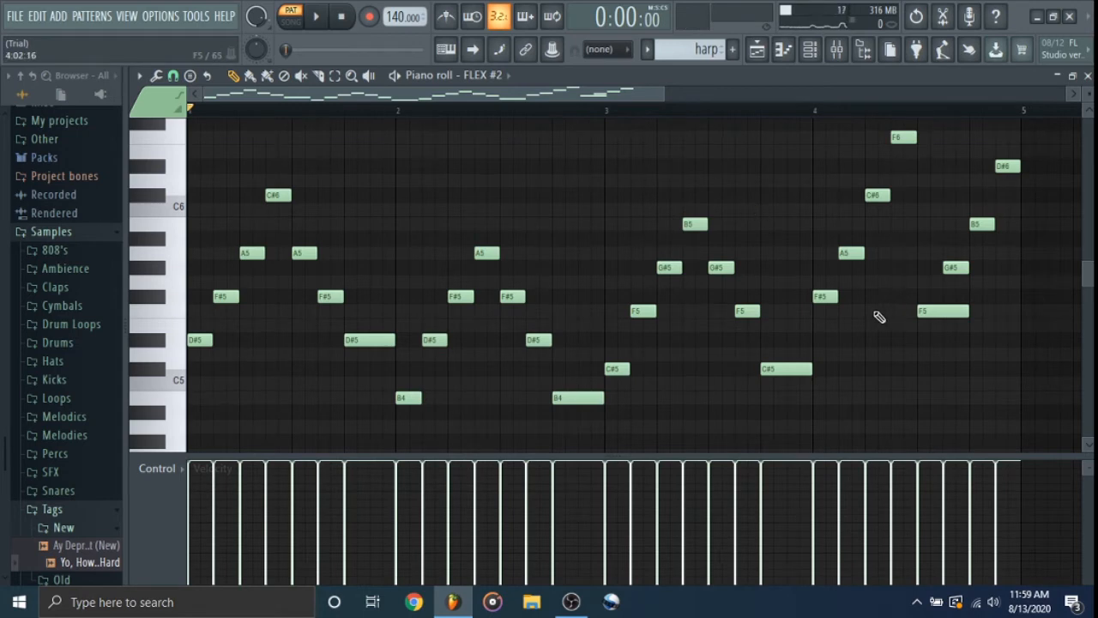
Show the bass pattern's OCTAVE VST notes in the piano roll.
left_click(651, 49)
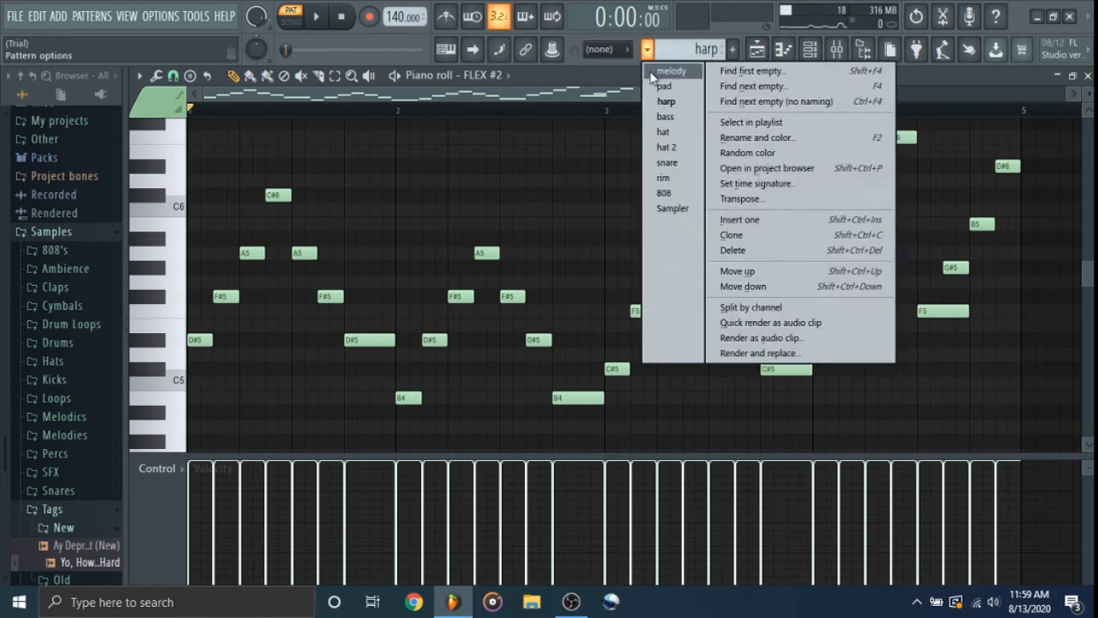
left_click(652, 118)
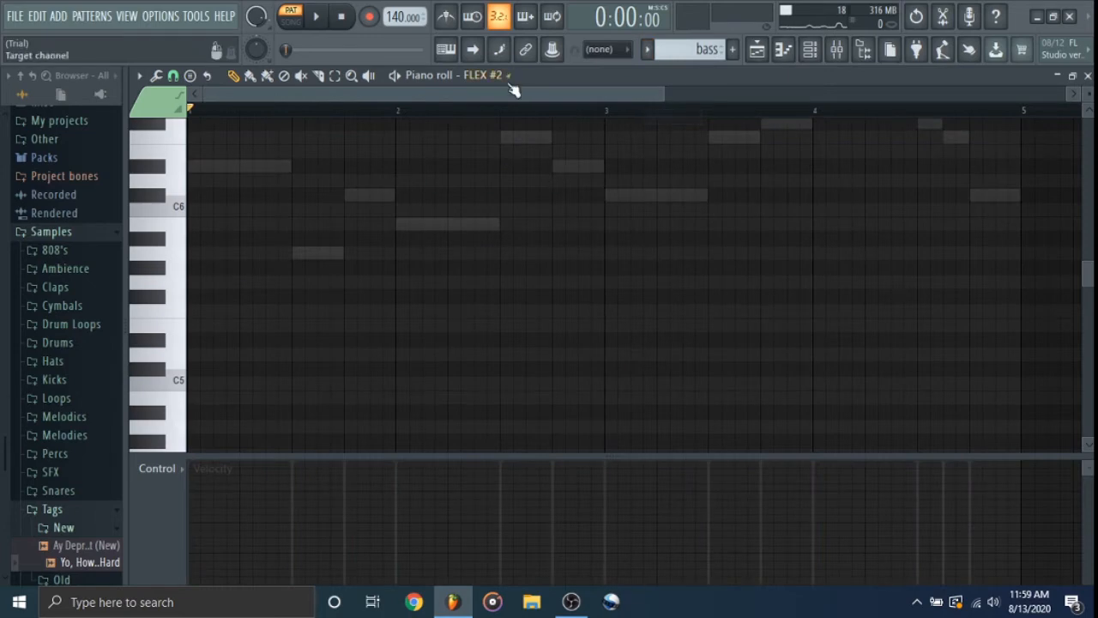
scroll(510, 225, "up", 4)
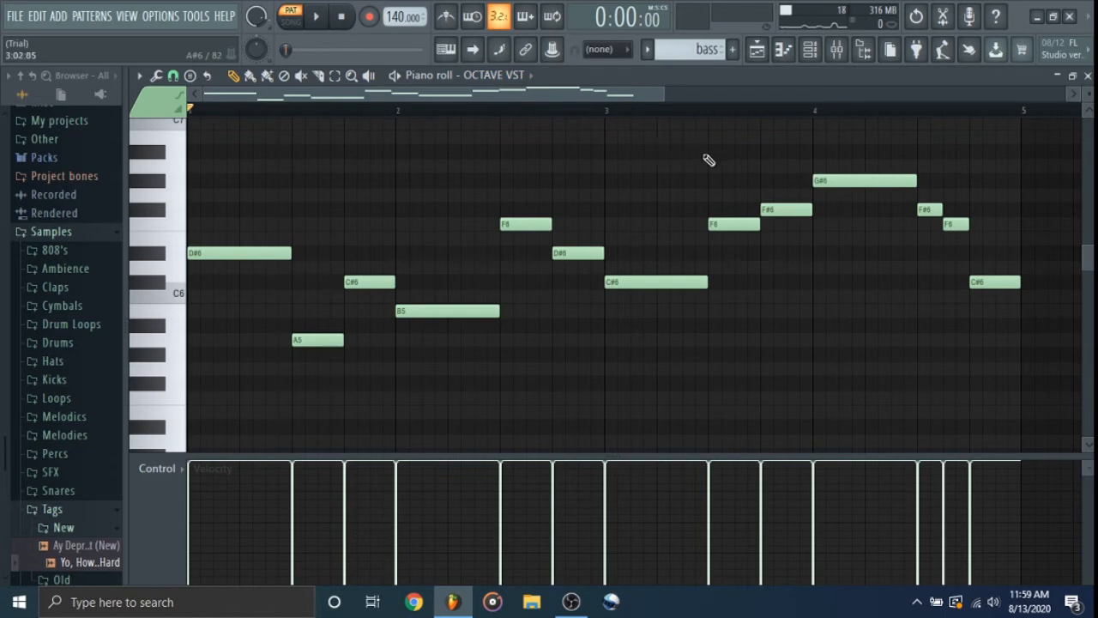
Inspect the CamelCrusher effect on the OCTAVE VST mixer track and play back the bass pattern.
left_click(837, 49)
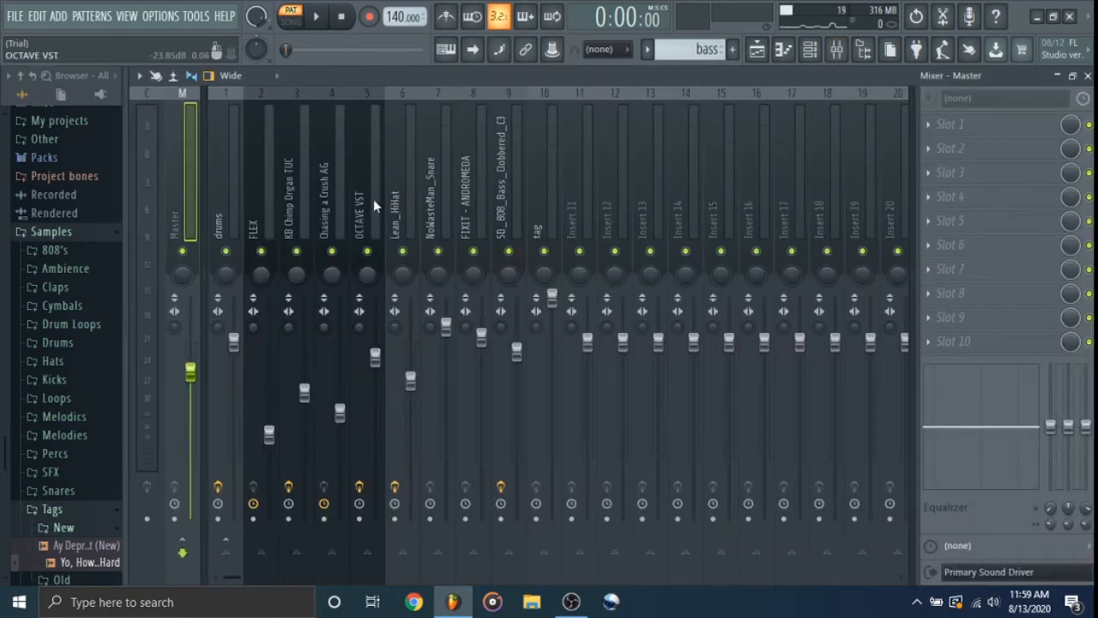
left_click(1006, 126)
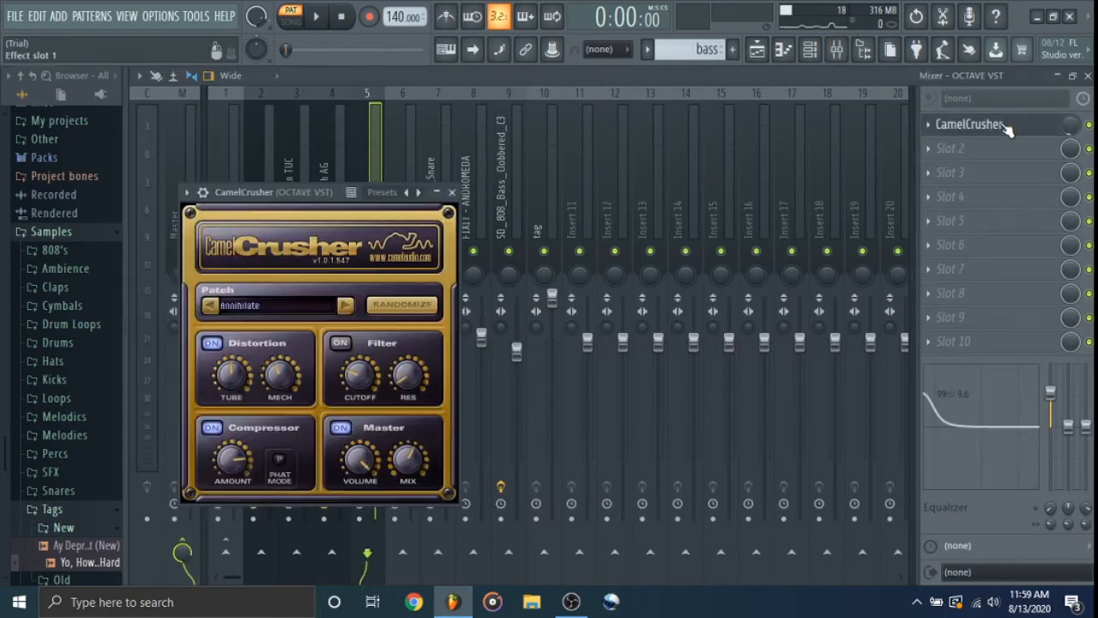
left_click_drag(316, 193, 348, 131)
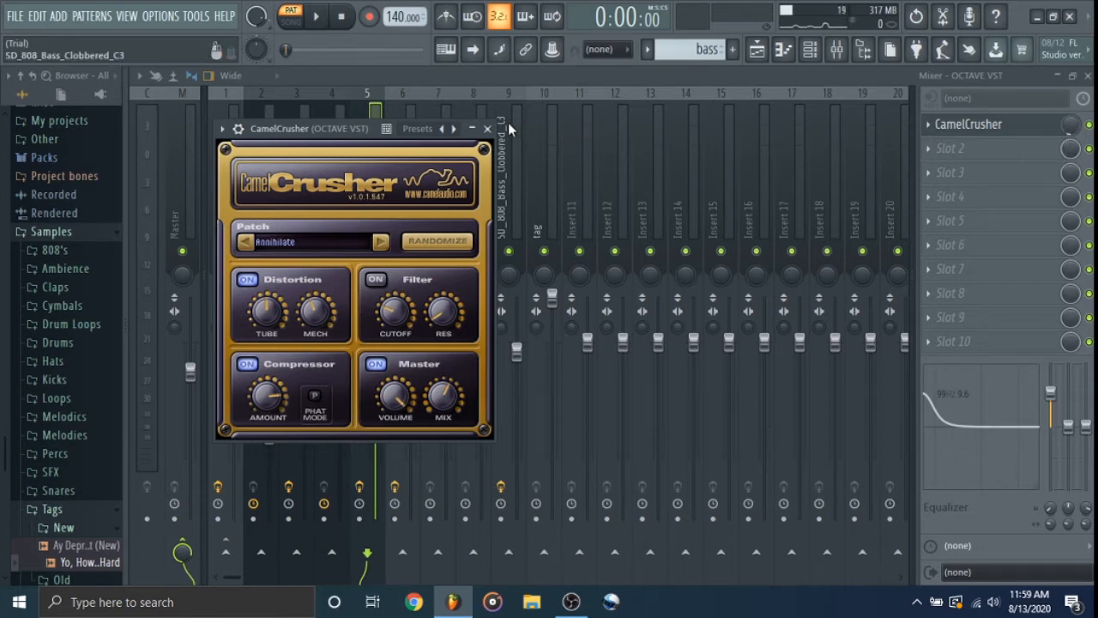
left_click(486, 129)
left_click(1087, 76)
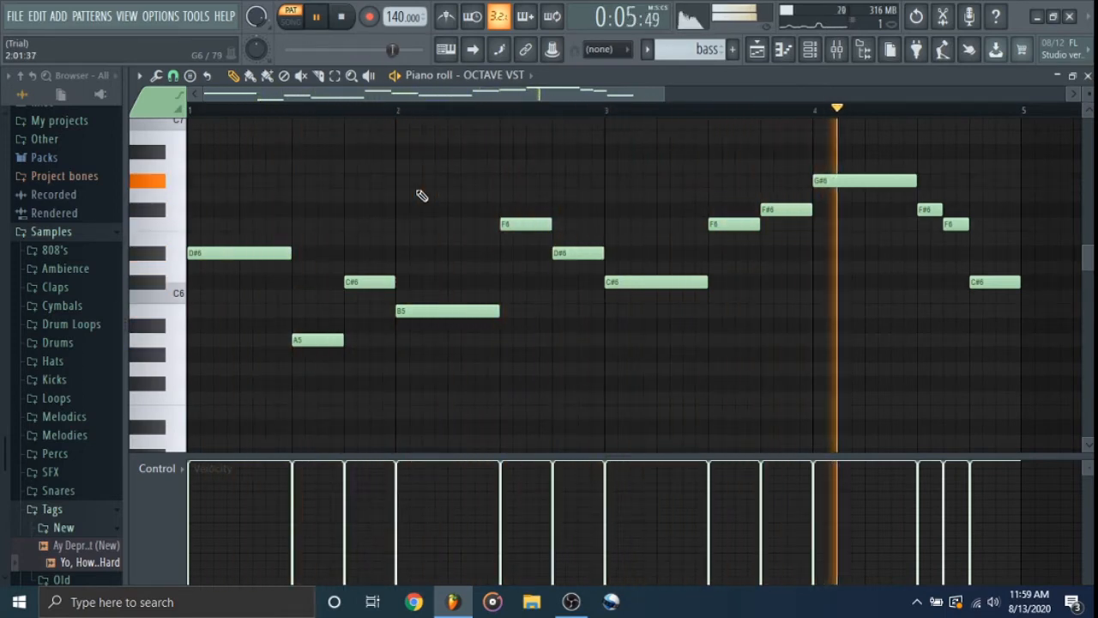
key("space")
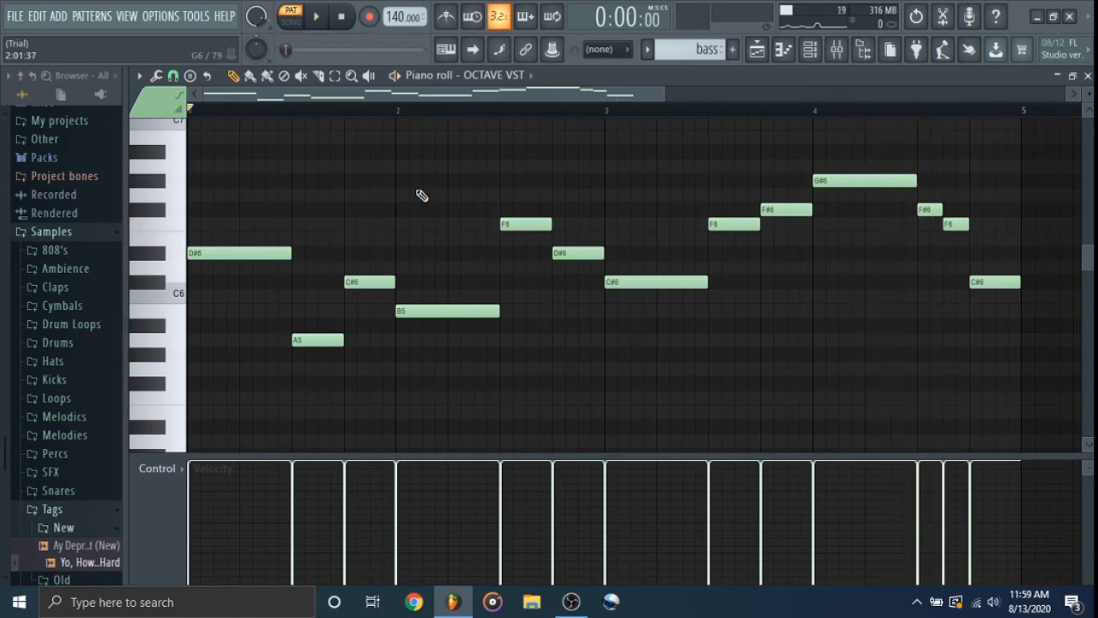
Show the hat pattern's Lean_HiHat notes in the piano roll.
left_click(647, 49)
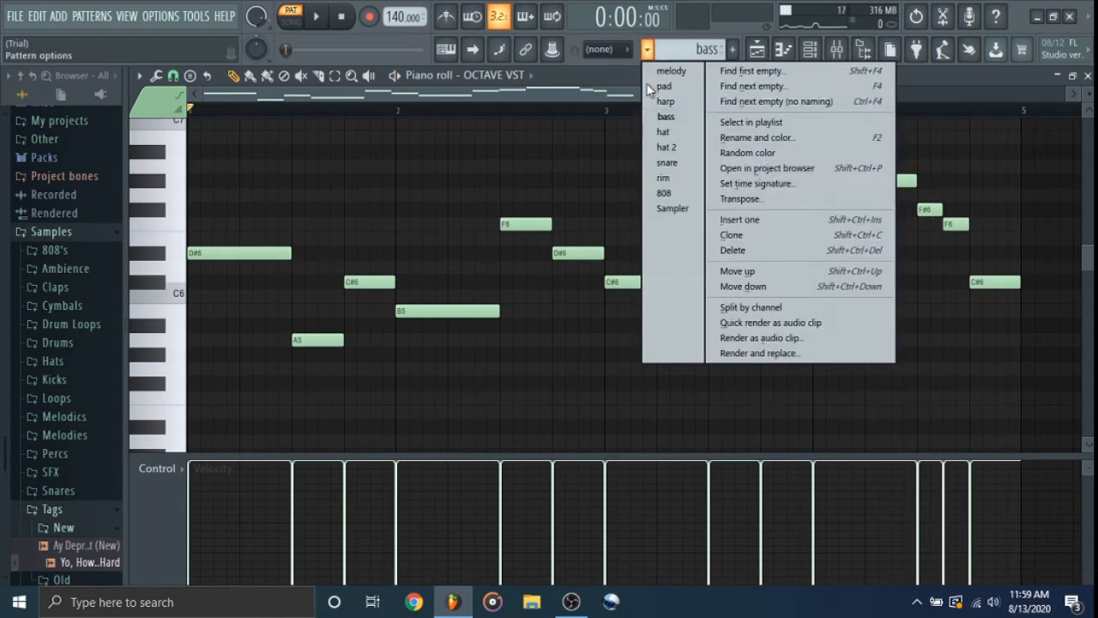
left_click(663, 133)
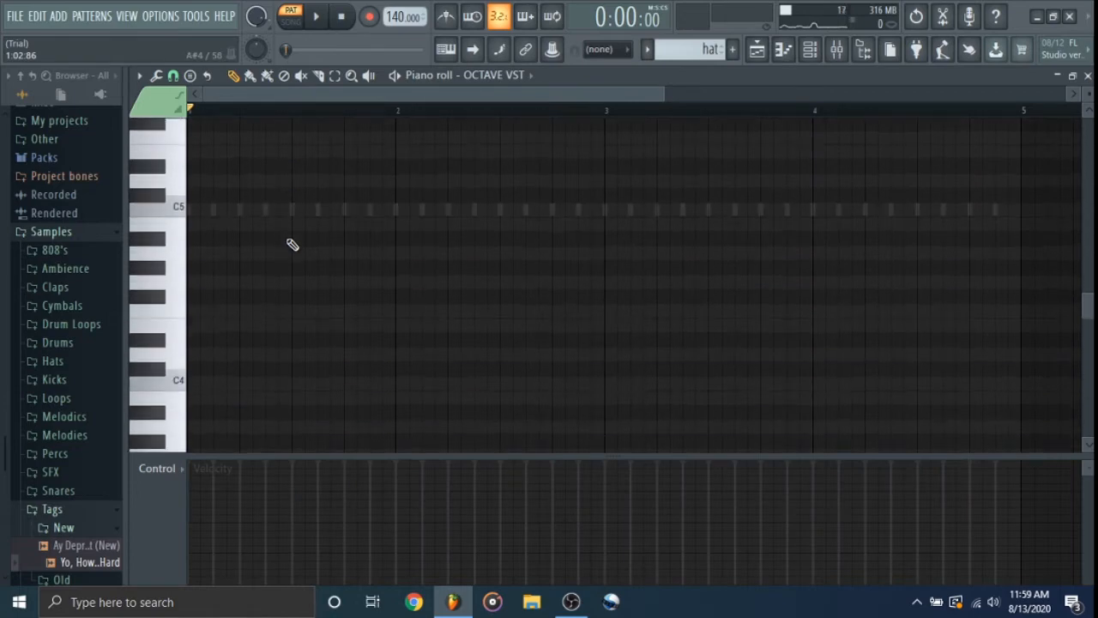
scroll(508, 78, "down", 1)
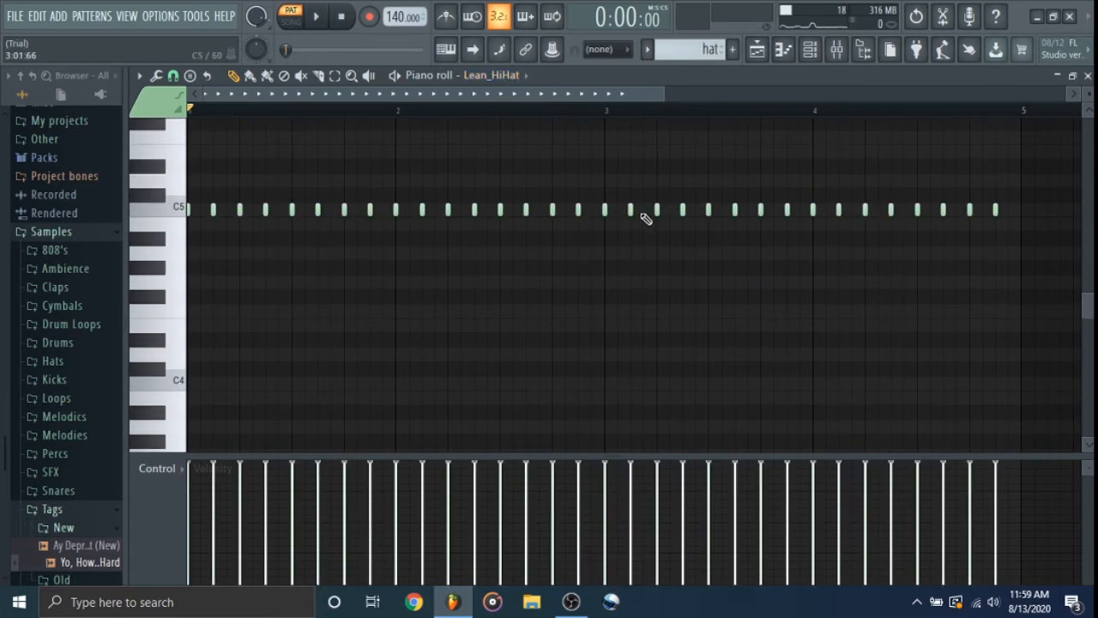
scroll(668, 48, "down", 1)
scroll(668, 48, "up", 1)
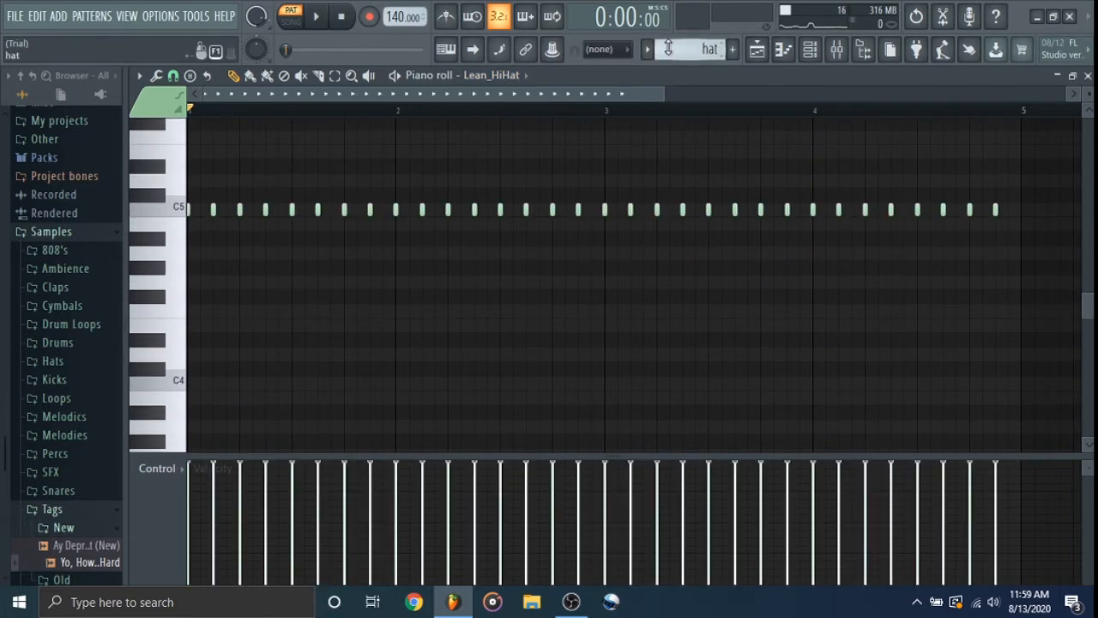
Switch to the hat 2 pattern and play back its hi-hat rolls.
scroll(669, 48, "up", 1)
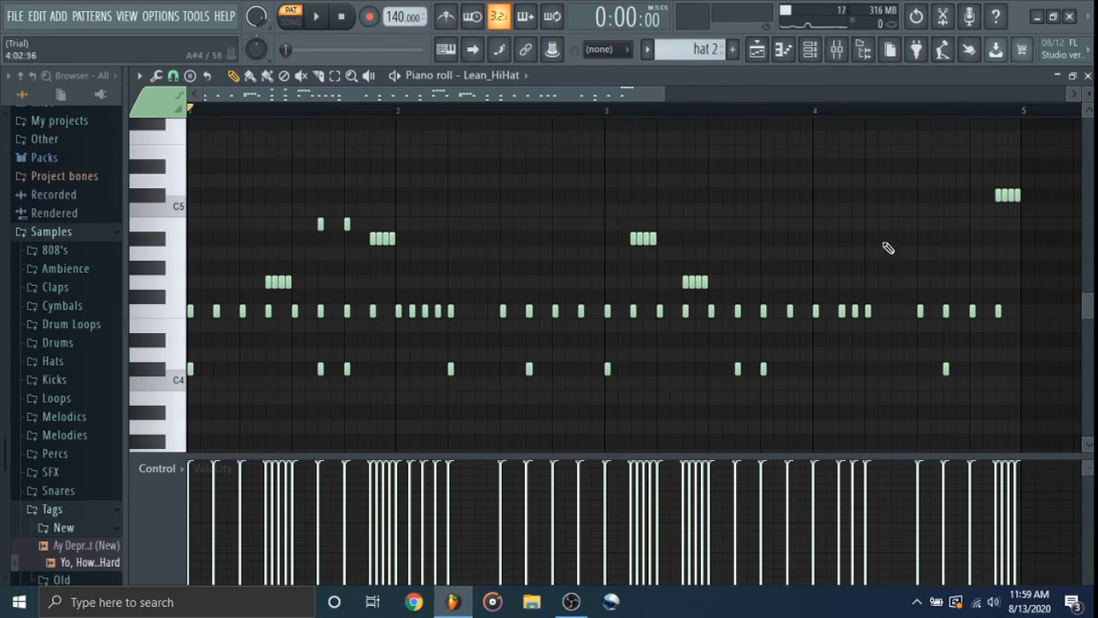
key("space")
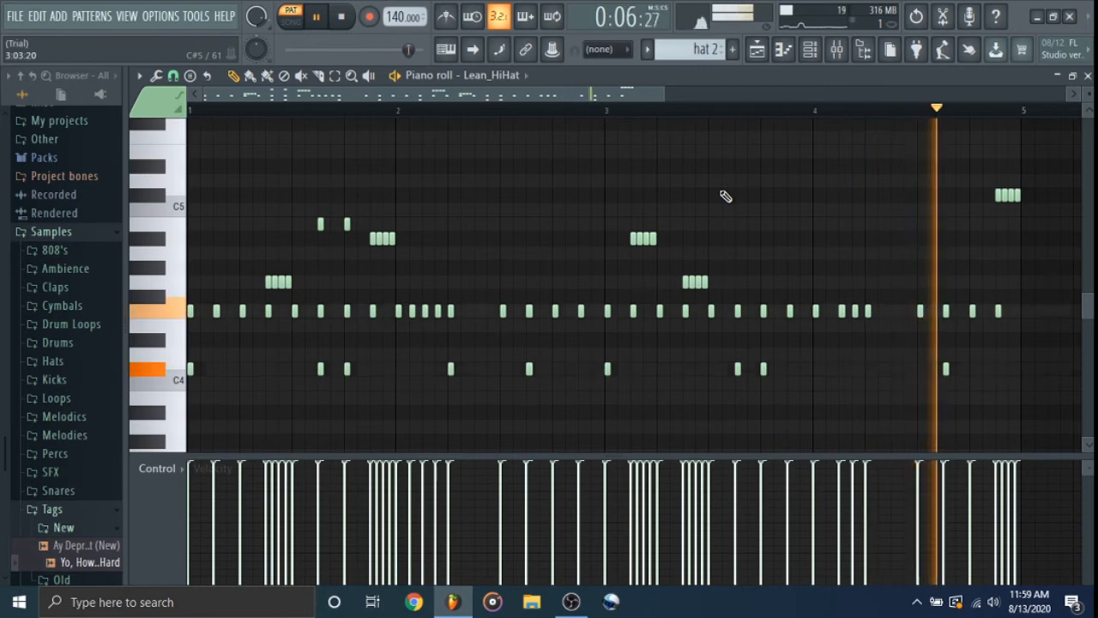
key("space")
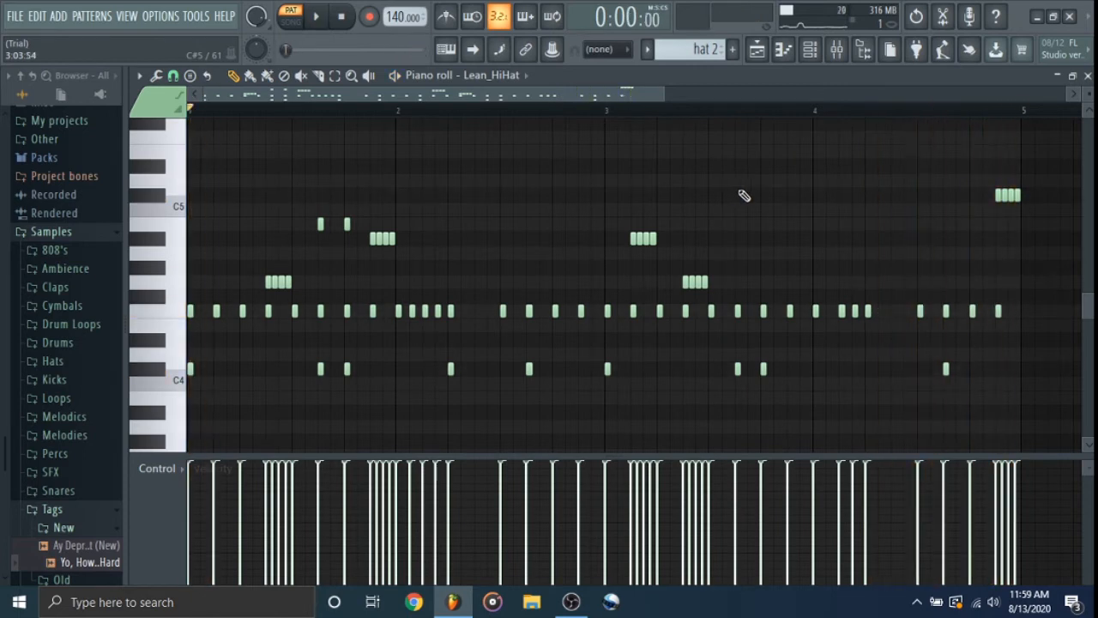
Show the snare pattern's NoWasteMan_Snare notes in the piano roll.
left_click(647, 49)
left_click(666, 163)
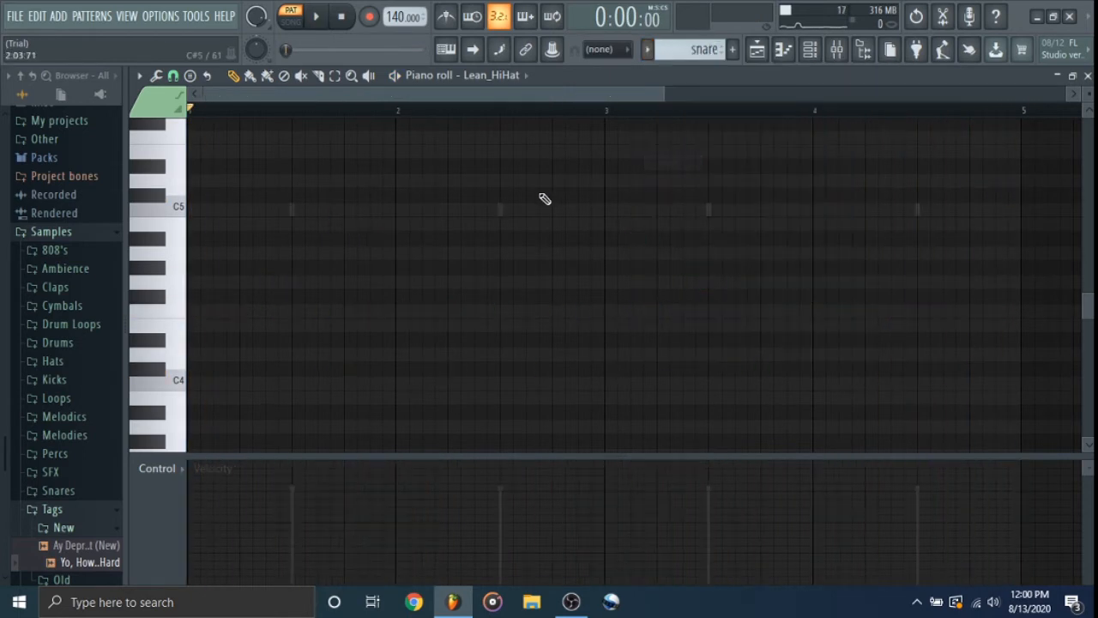
scroll(545, 198, "up", 1)
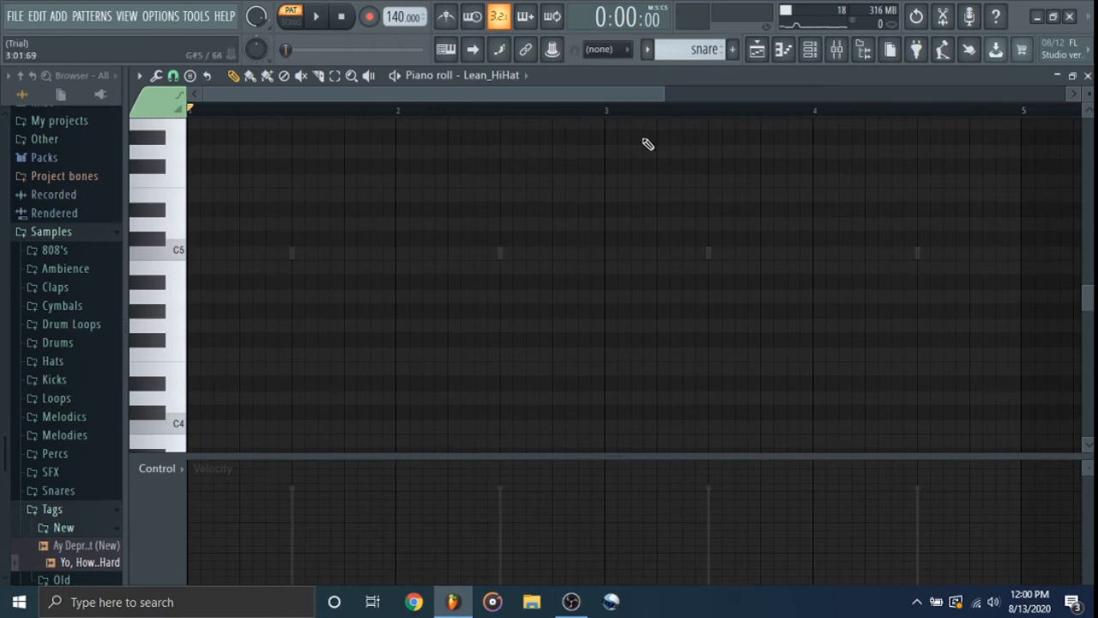
Show the rim pattern's FIXIT - ANDROMEDA notes in the piano roll and play them back.
left_click(647, 49)
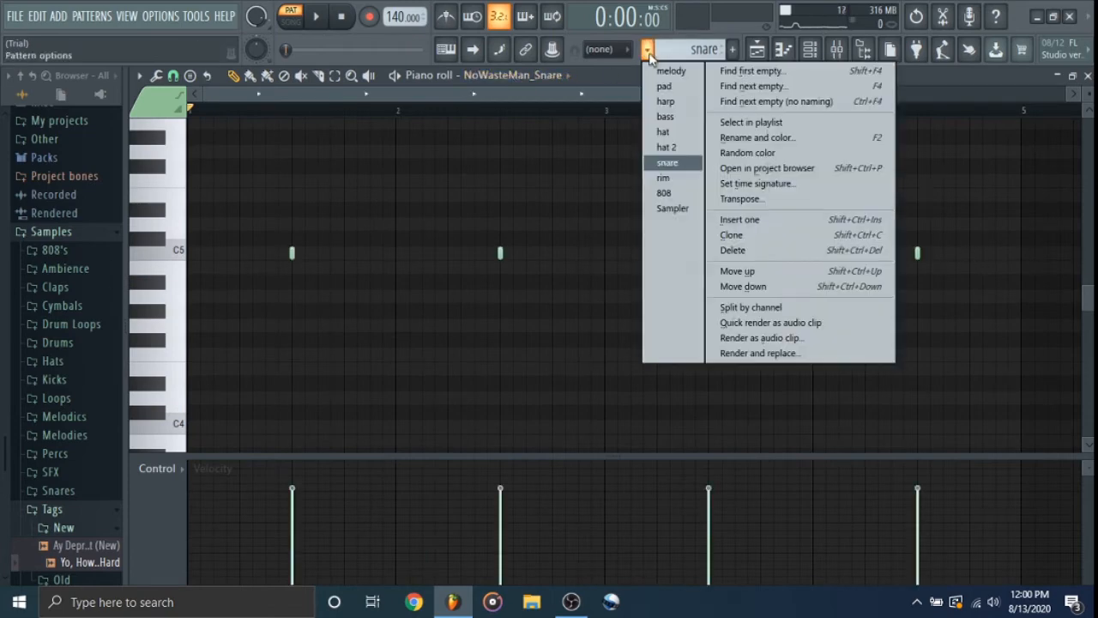
left_click(661, 177)
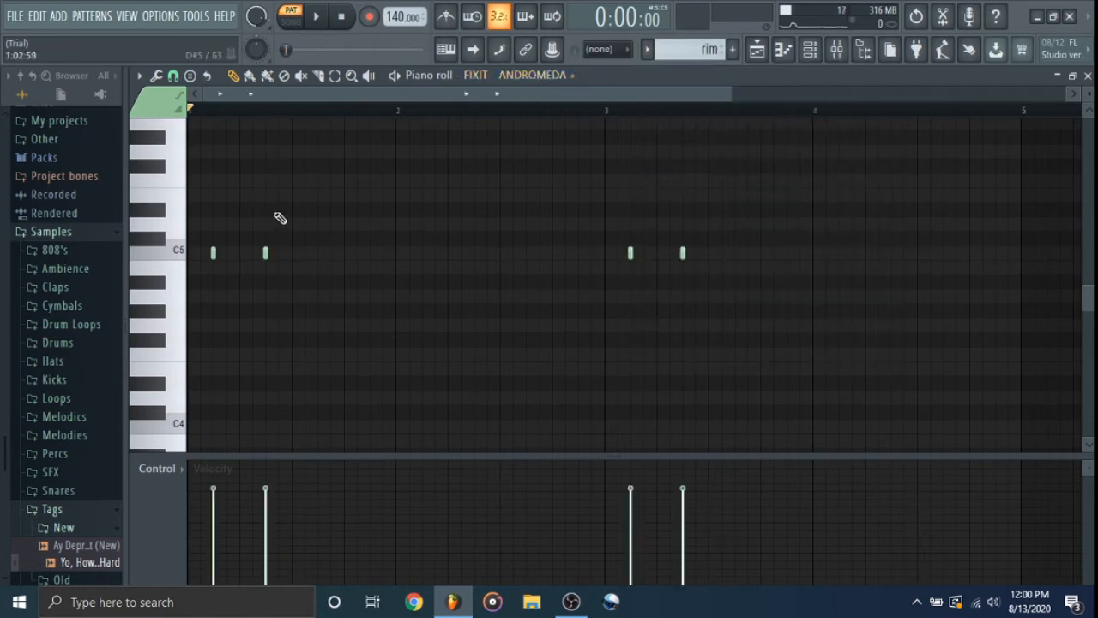
key("space")
key("space")
Show the 808 pattern's SD_808_Bass_Clobbered_C3 notes in the piano roll.
left_click(647, 49)
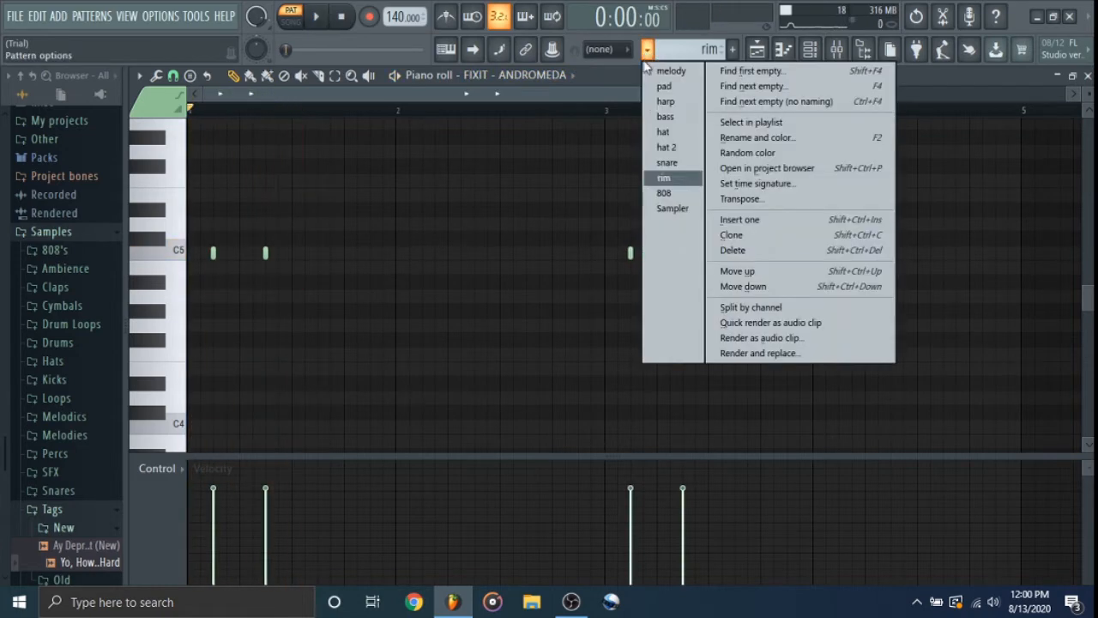
left_click(665, 193)
scroll(529, 79, "down", 1)
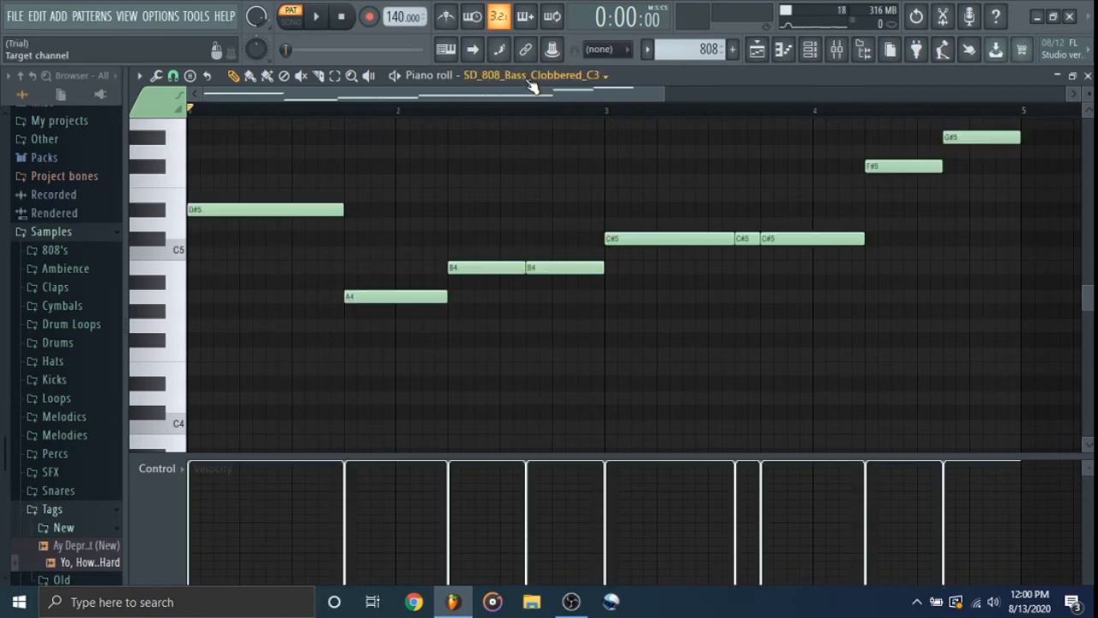
Play back the 808 pattern's notes in the piano roll, then stop playback.
scroll(510, 155, "up", 1)
key("space")
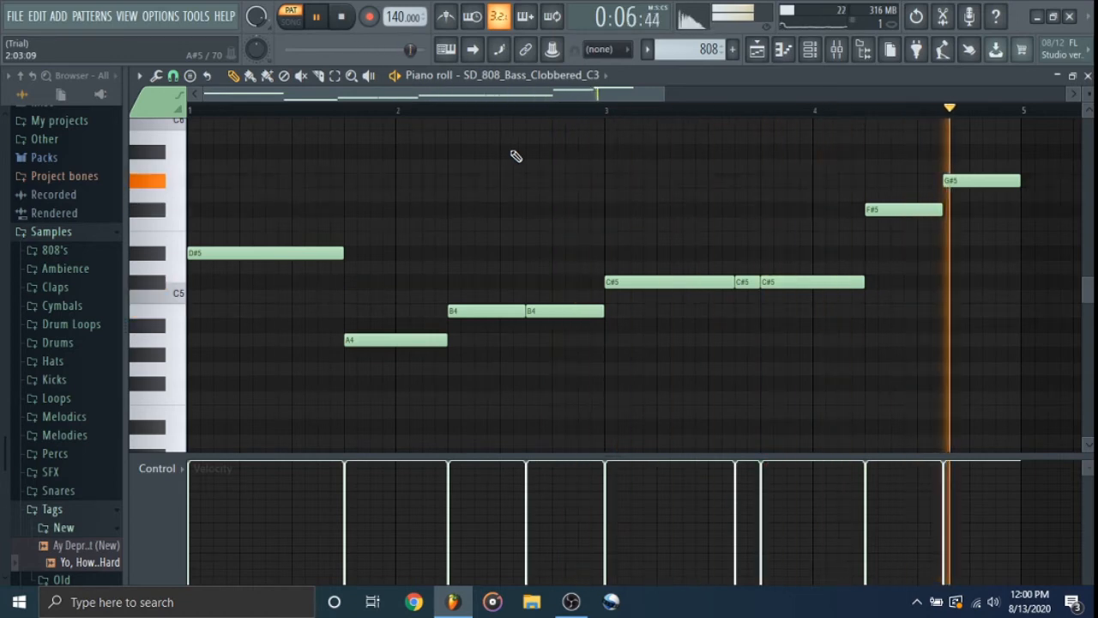
key("space")
Inspect the CamelCrusher effect on the SD_808_Bass_Clobbered_C3 mixer track, then return to the piano roll.
left_click(837, 49)
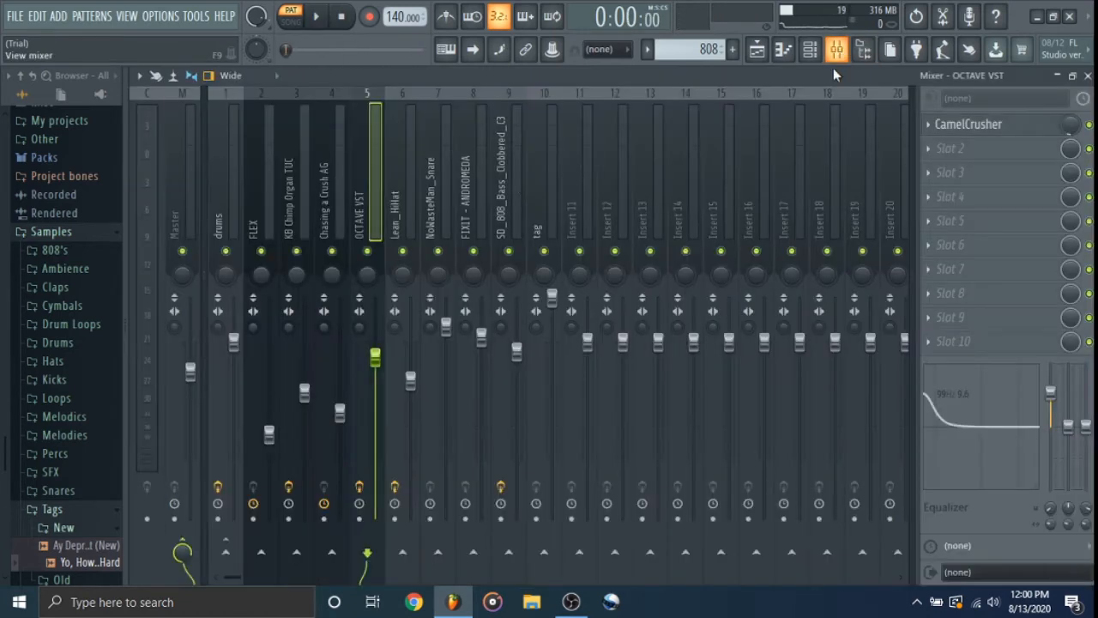
left_click(509, 187)
left_click(1009, 124)
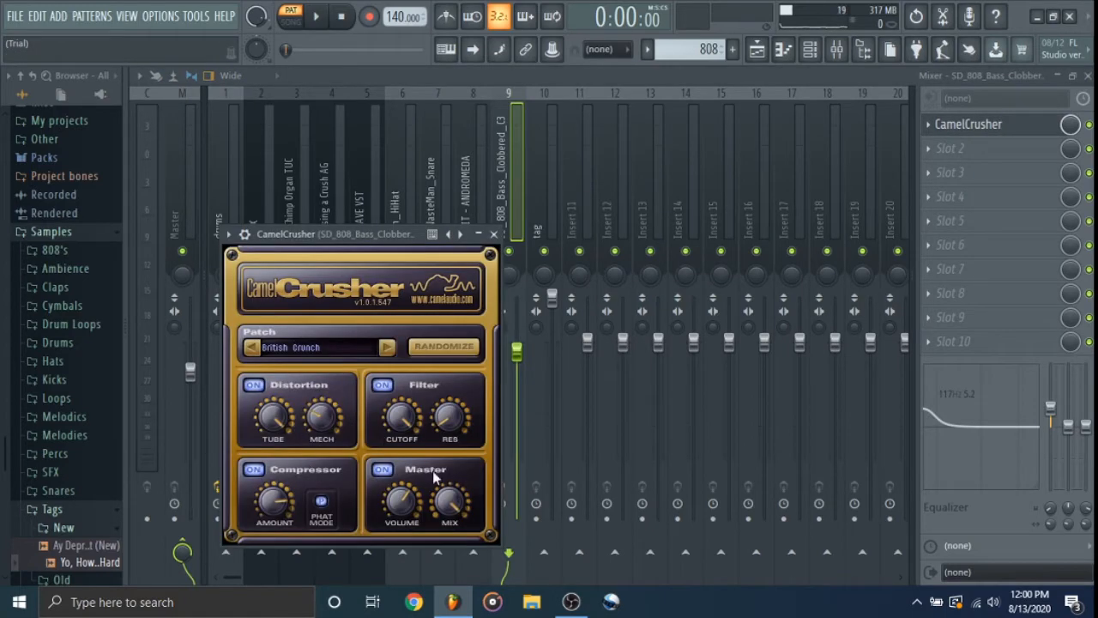
left_click(493, 234)
left_click(1087, 77)
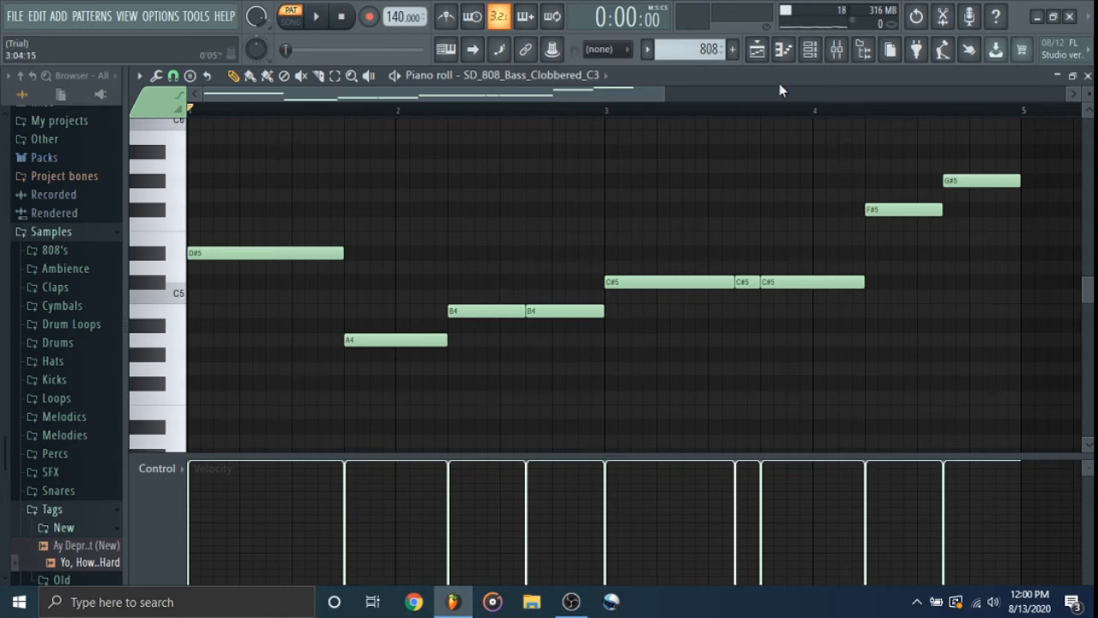
Demonstrate the SD_808_Bass_Clobbered_C3 sample's fade-out by copying its value, turning it down, pasting back 38%, and previewing the sample.
left_click(810, 49)
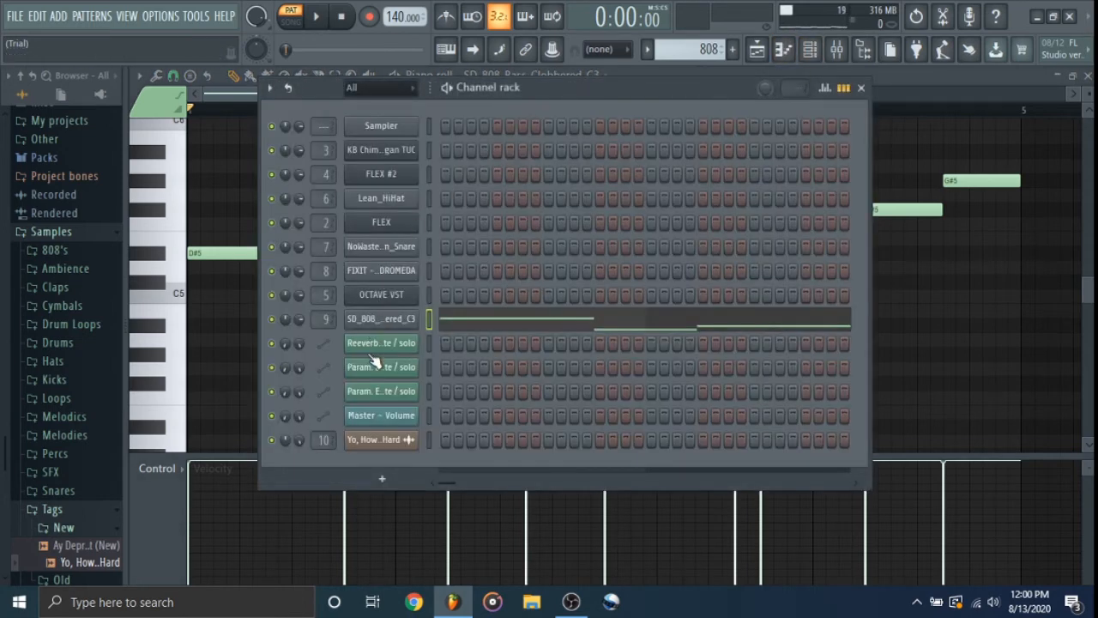
left_click(381, 318)
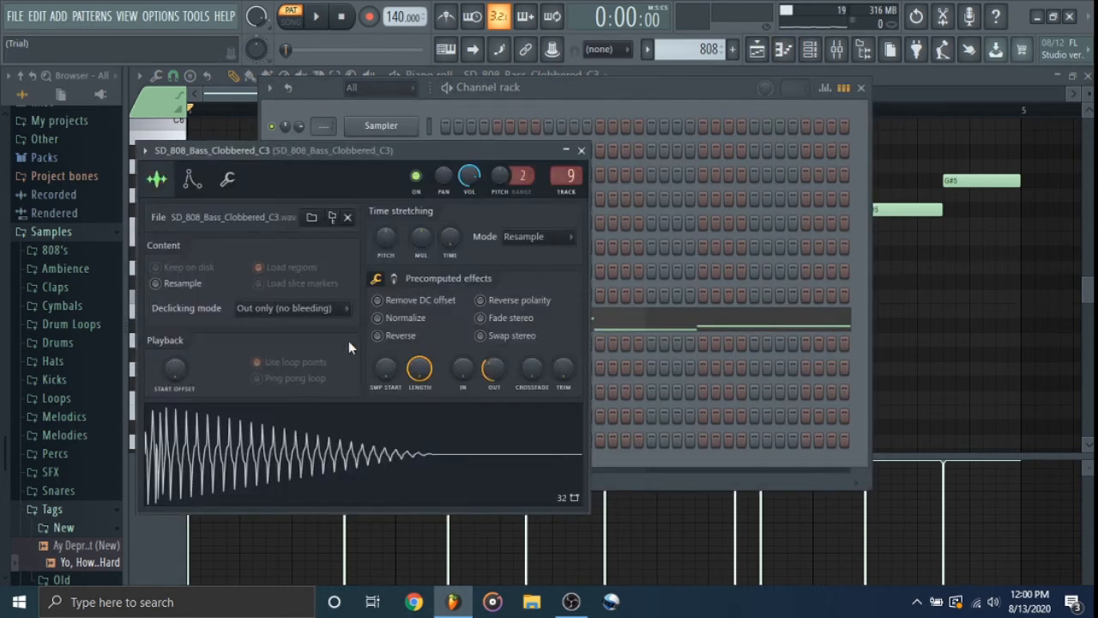
right_click(493, 367)
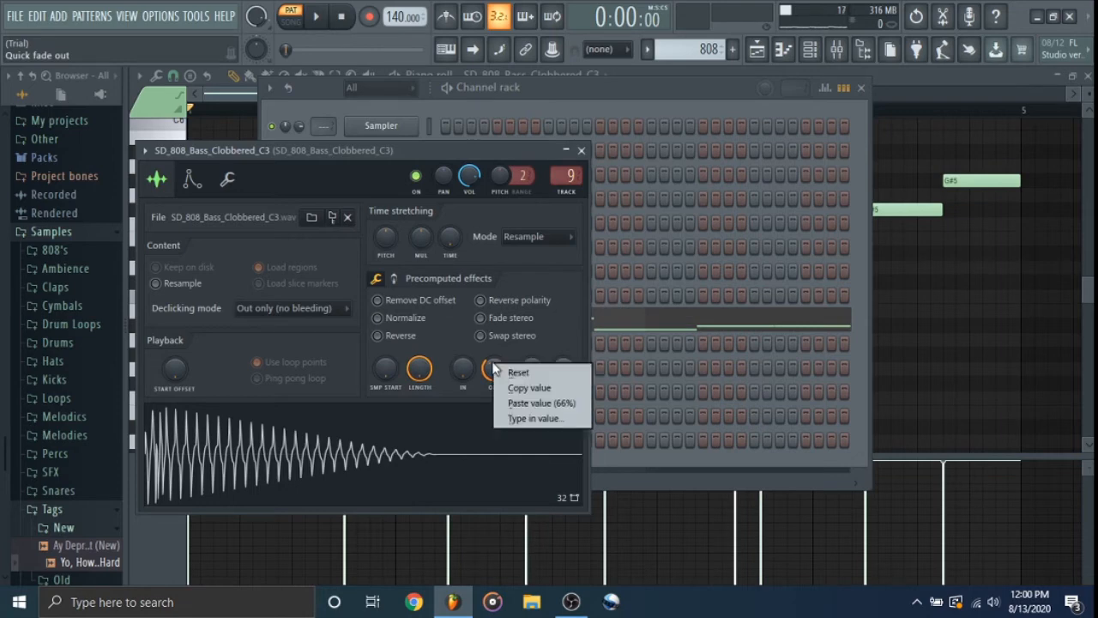
left_click(508, 391)
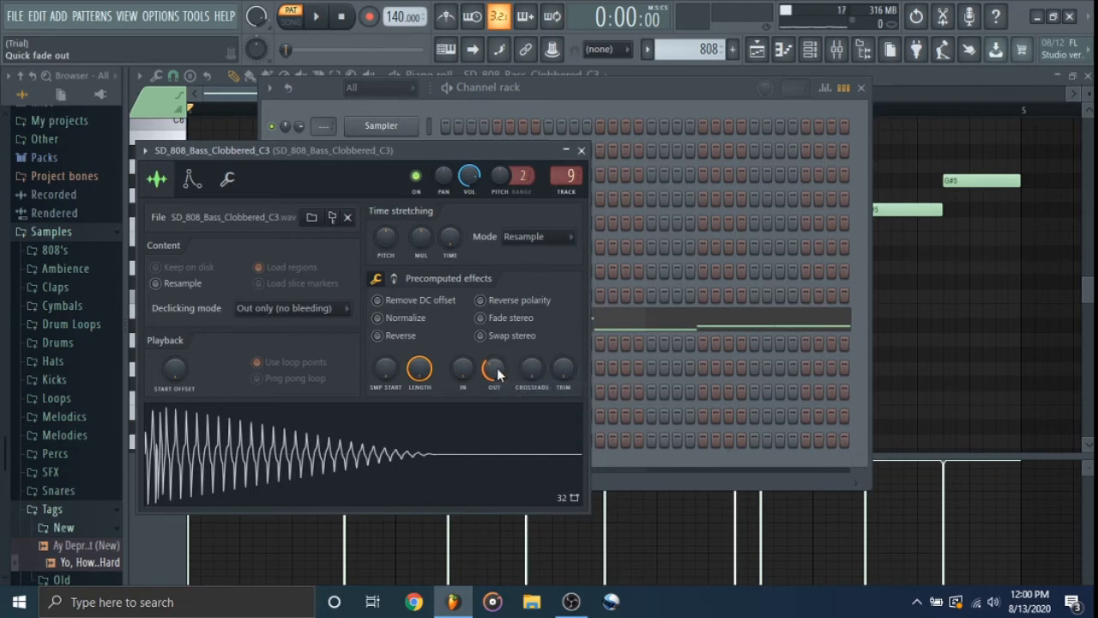
left_click_drag(497, 368, 497, 386)
right_click(497, 369)
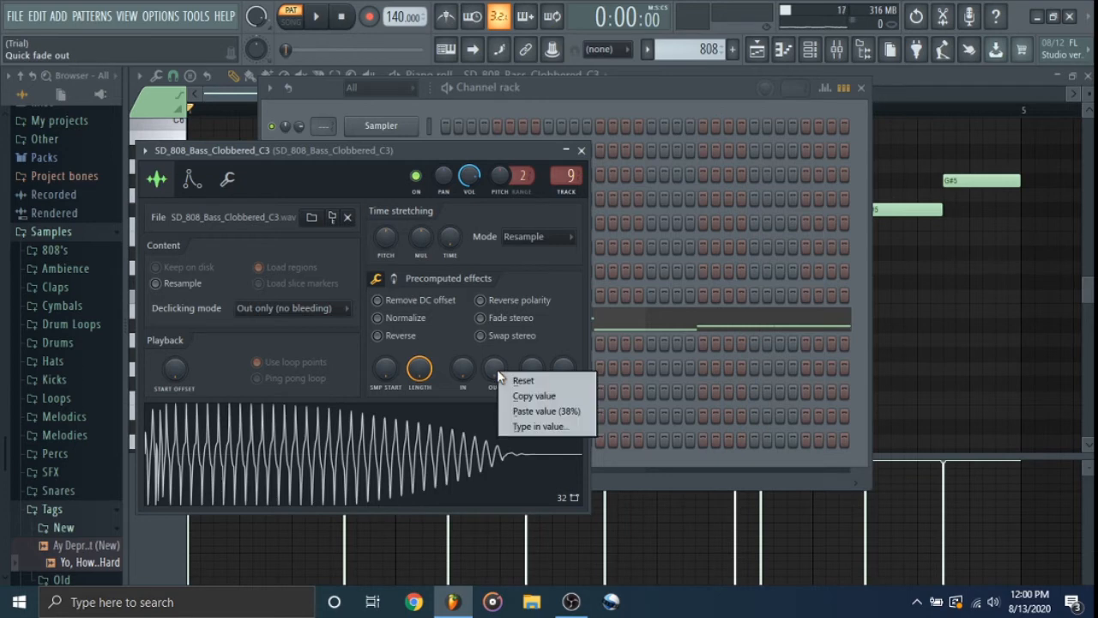
left_click(525, 416)
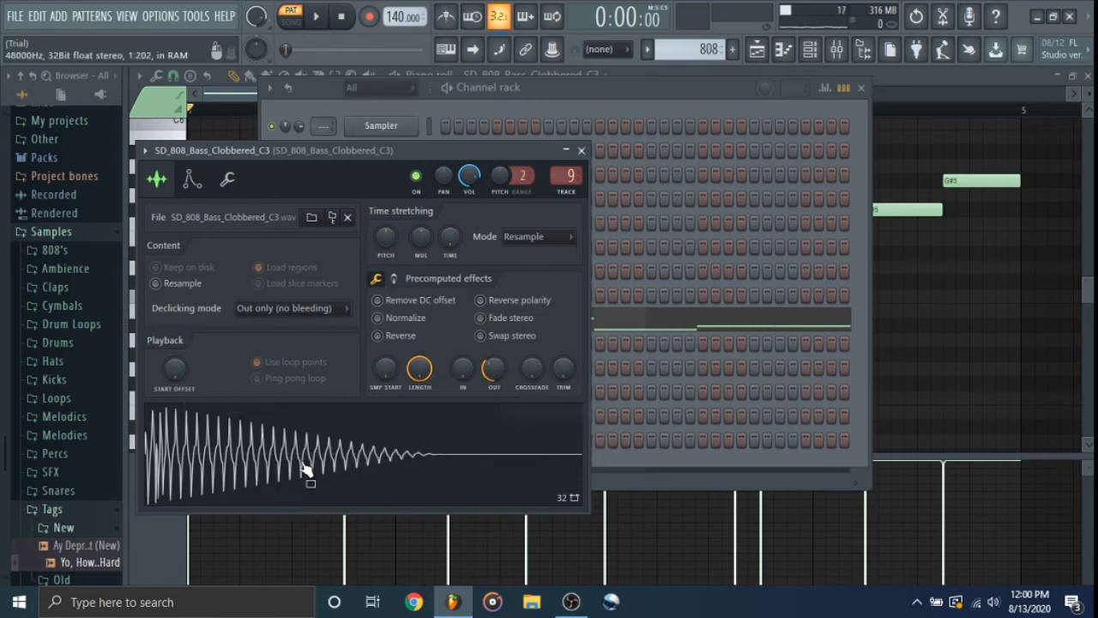
left_click(334, 457)
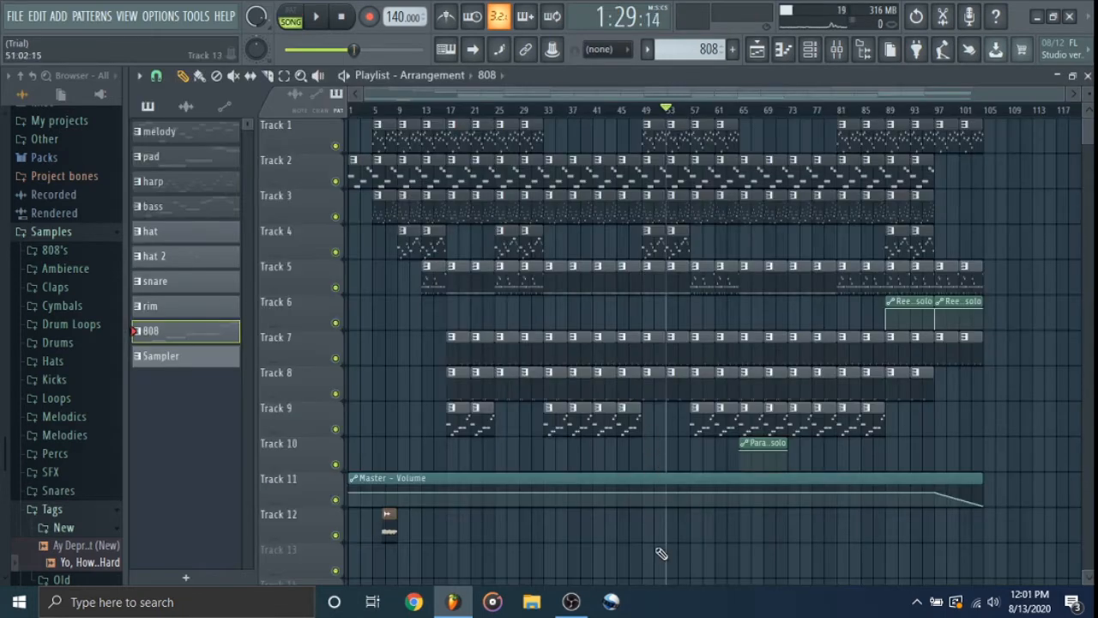
Play back the arrangement from bar 53 in the playlist, where only the second bass clip of the section remains.
left_click(661, 553)
right_click(657, 552)
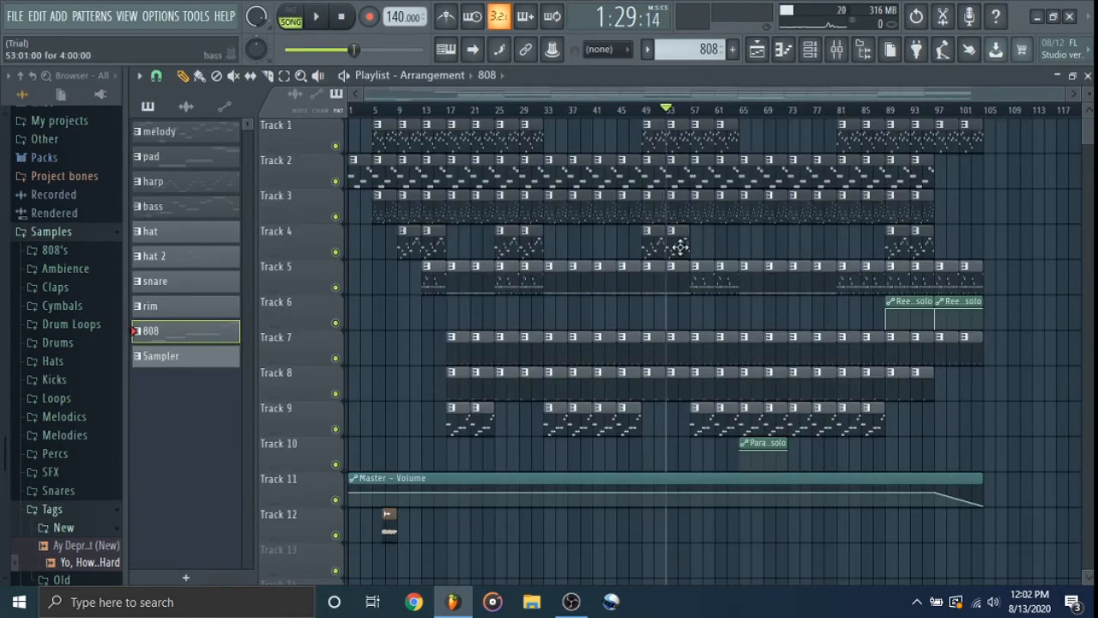
scroll(680, 247, "up", 3)
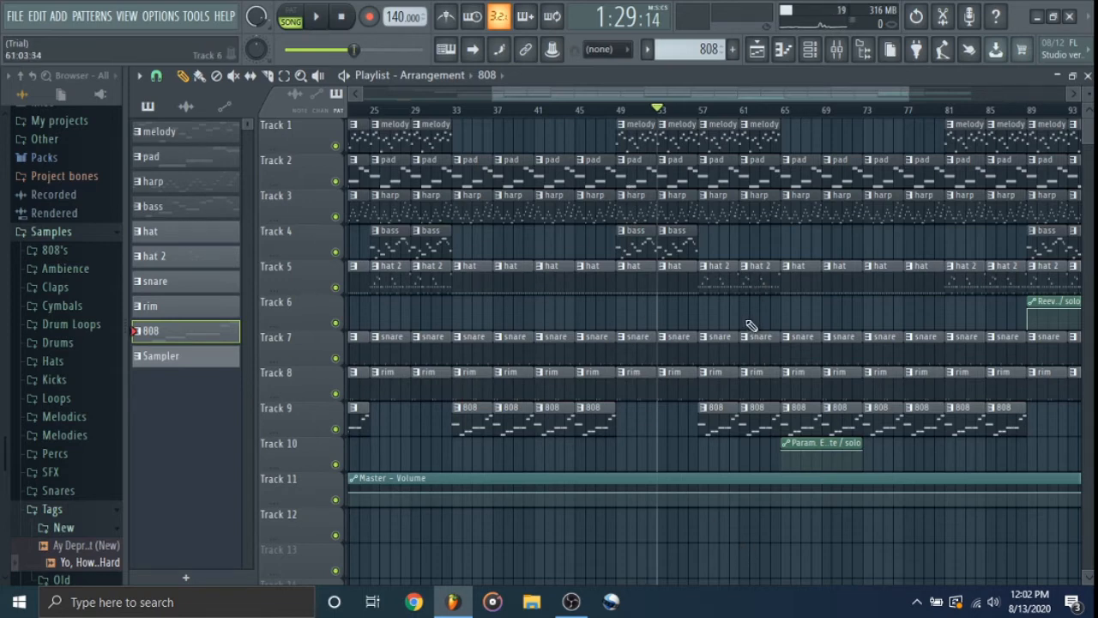
key("space")
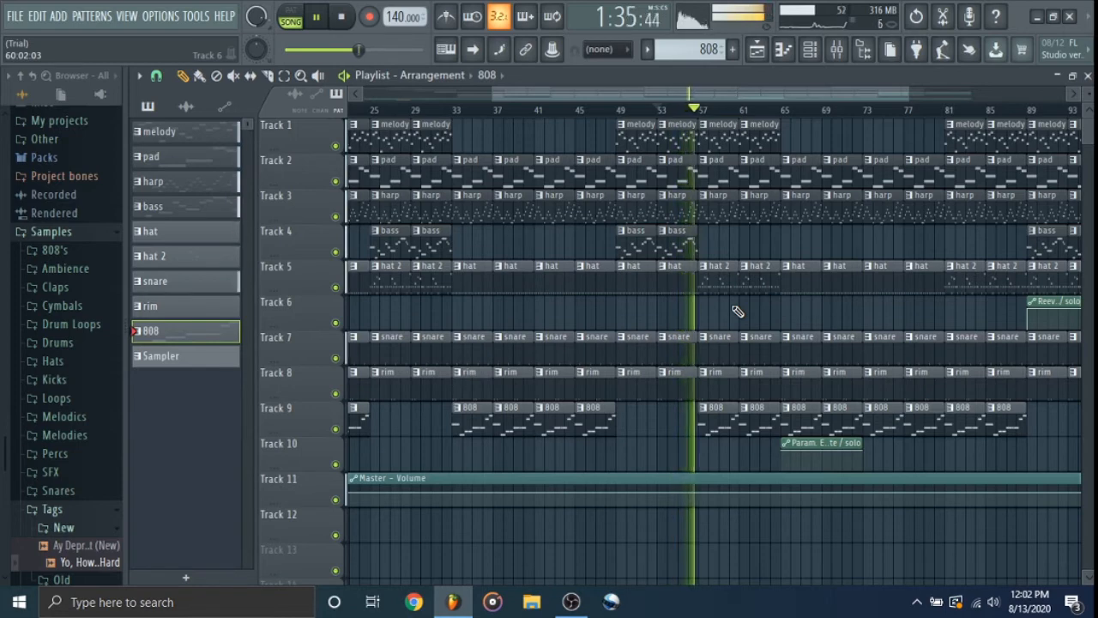
key("space")
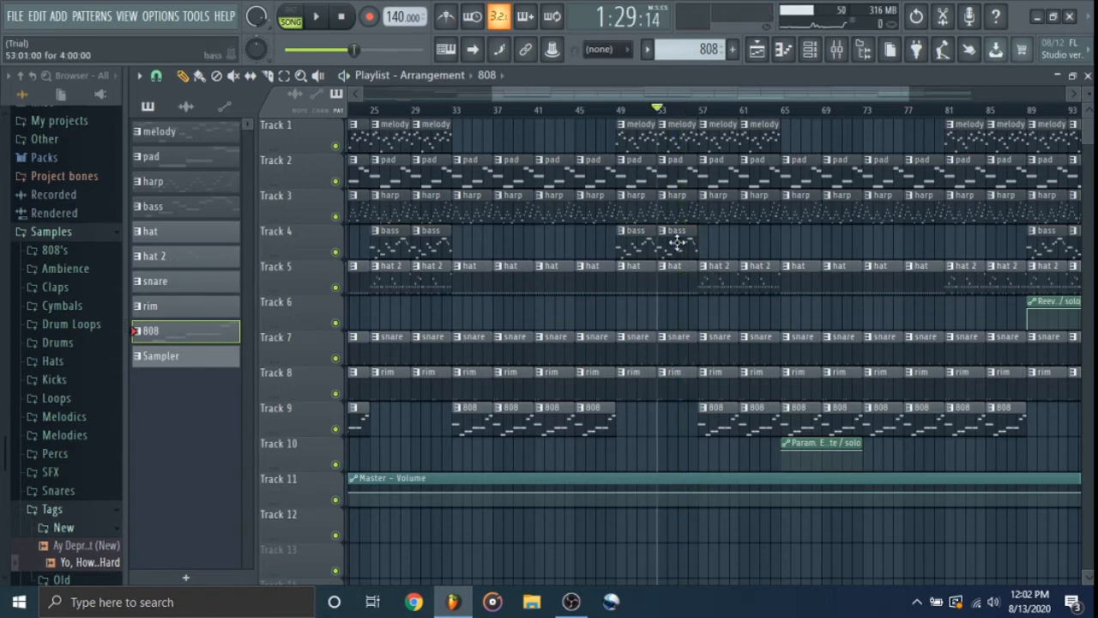
Play back the arrangement from bar 57, where the 808 and hat 2 patterns come in.
left_click(701, 110)
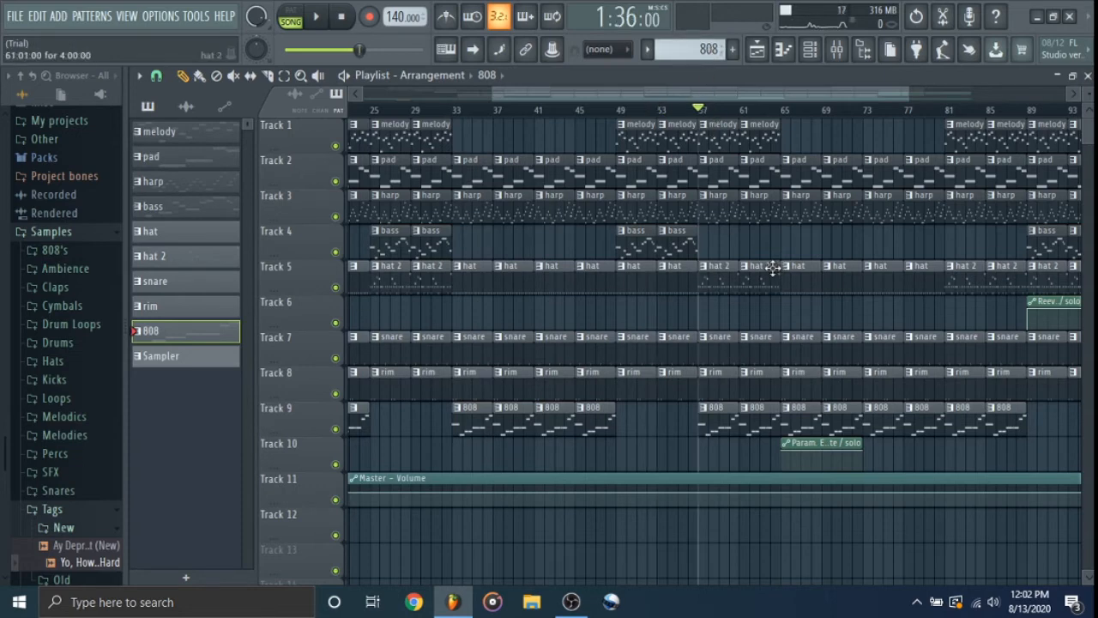
key("space")
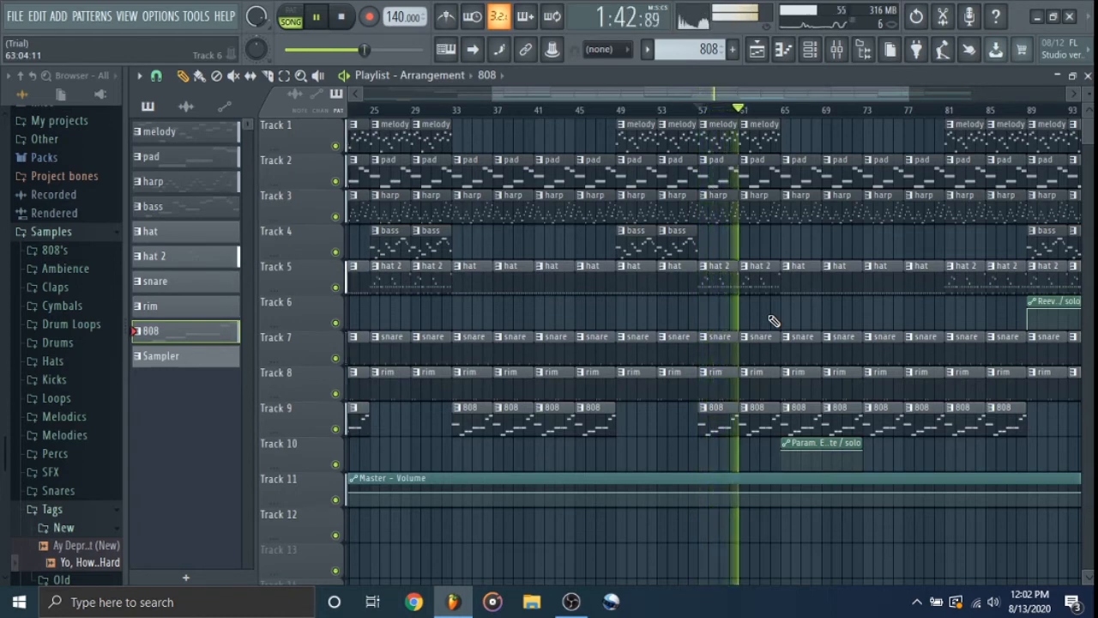
key("space")
Unmute the Chasing a Crush AG, KB Chimp Organ TUC and FLEX mixer tracks, then return to the playlist.
scroll(772, 320, "down", 3)
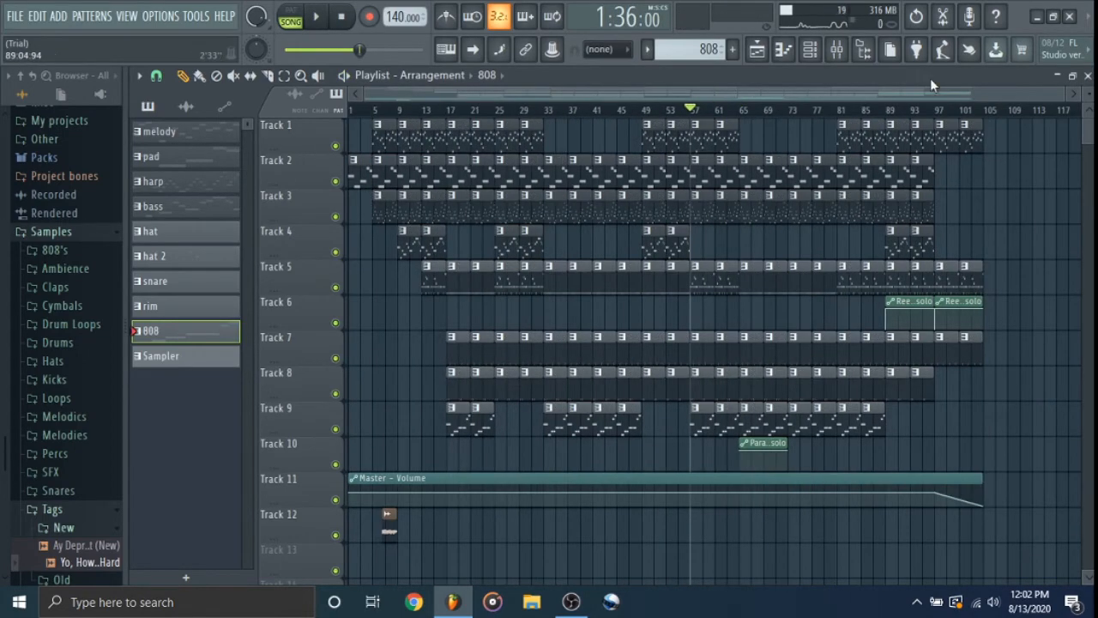
left_click(836, 49)
left_click(331, 250)
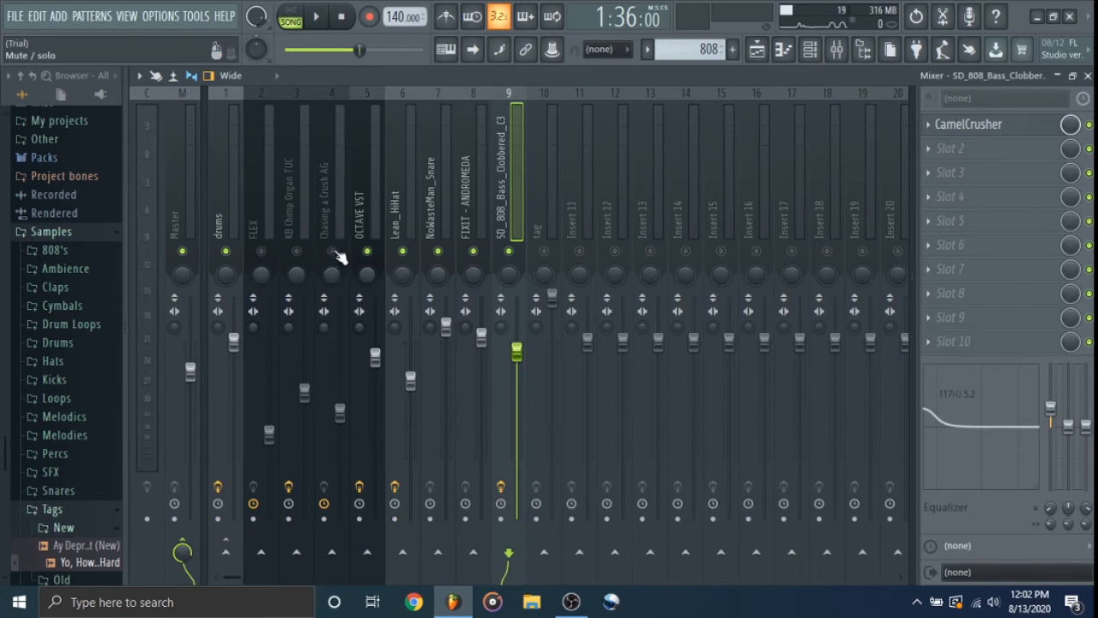
left_click(296, 251)
left_click(261, 251)
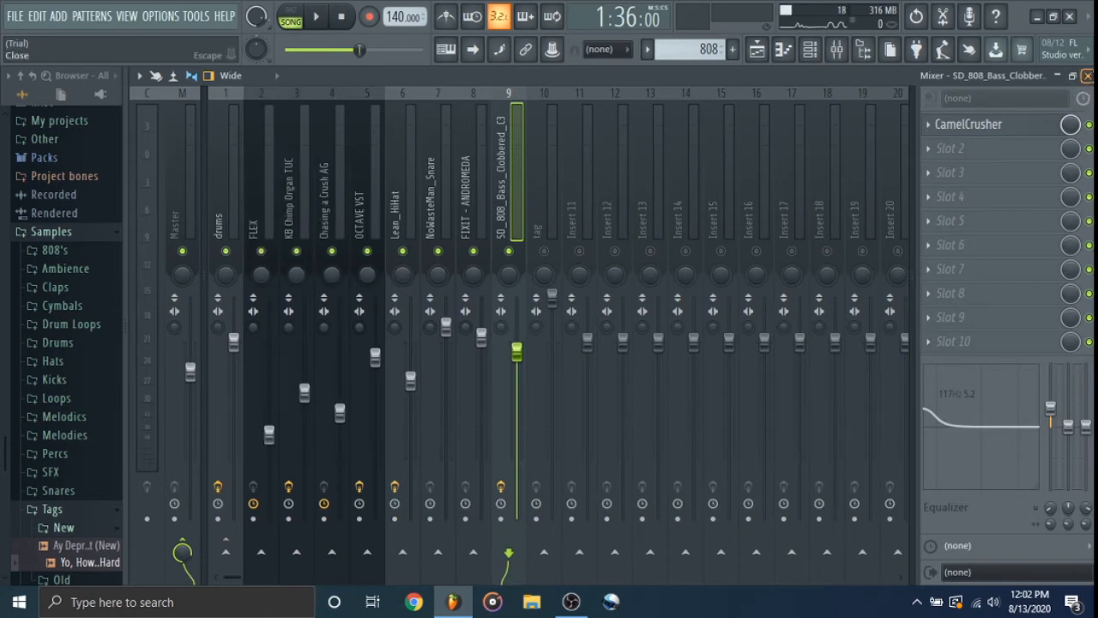
left_click(1089, 76)
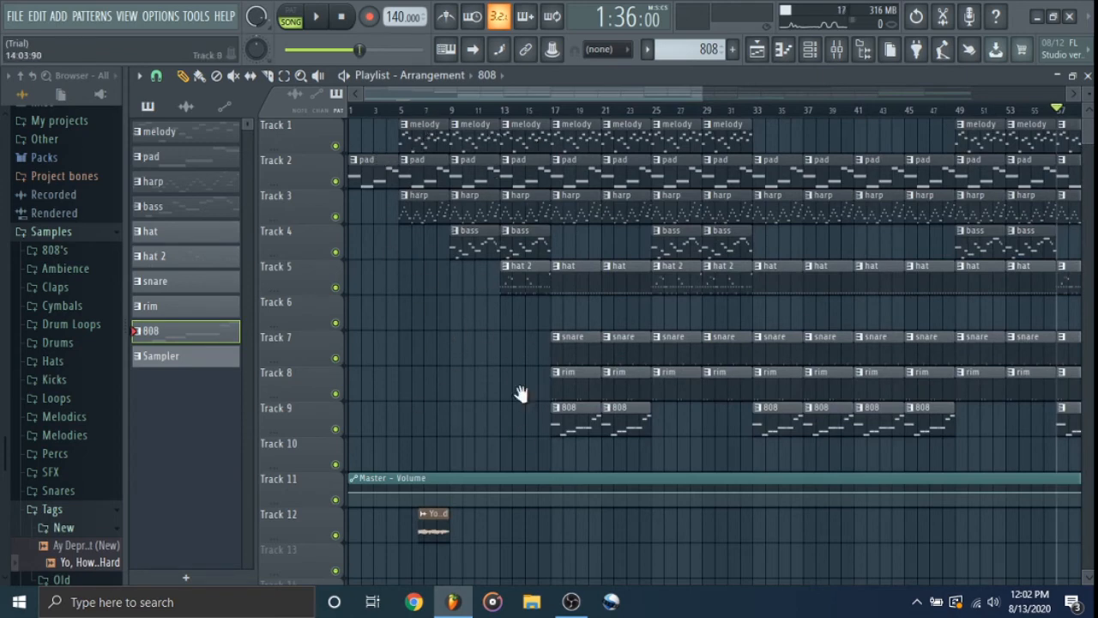
Review the arrangement's sections up to bar 65 and play back from there, where the Param. EQ 2 mute automation begins.
scroll(429, 412, "right", 4)
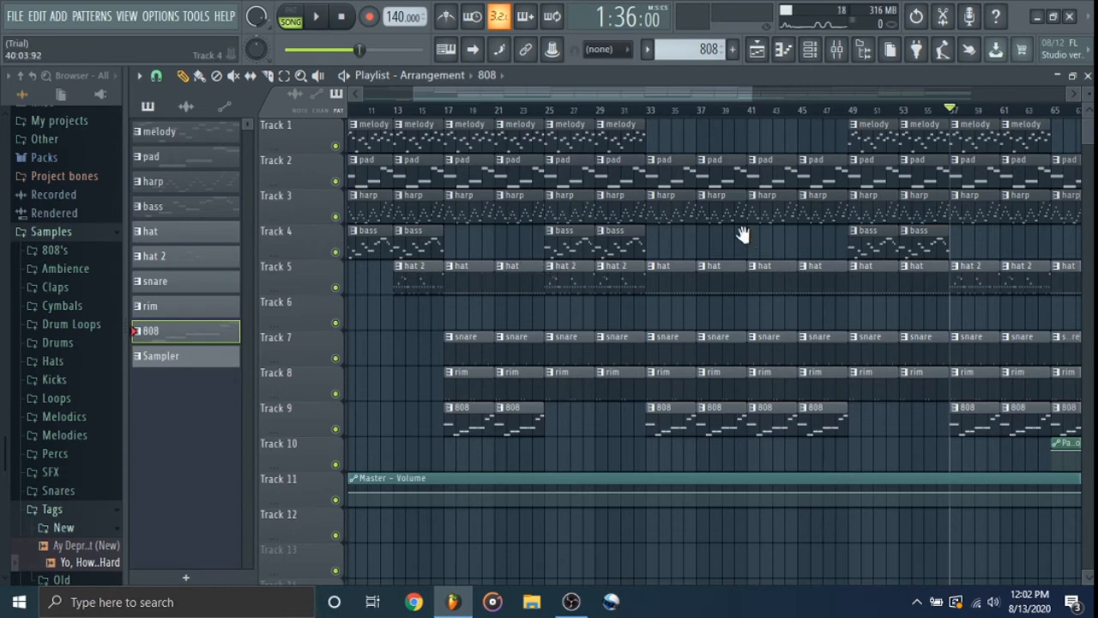
left_click_drag(744, 234, 700, 245)
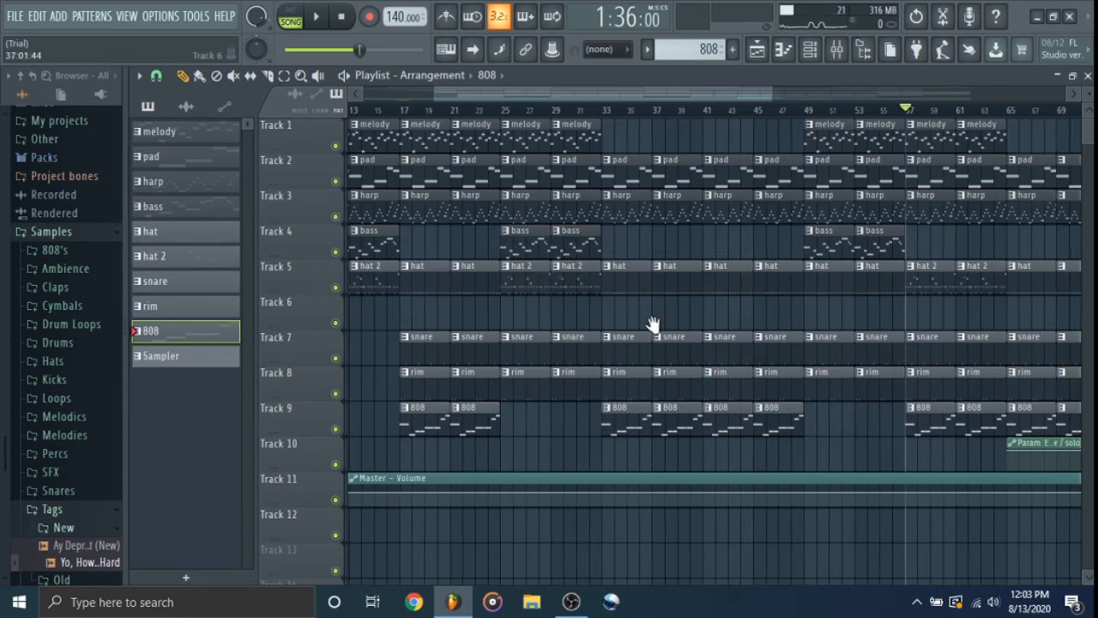
scroll(601, 331, "right", 4)
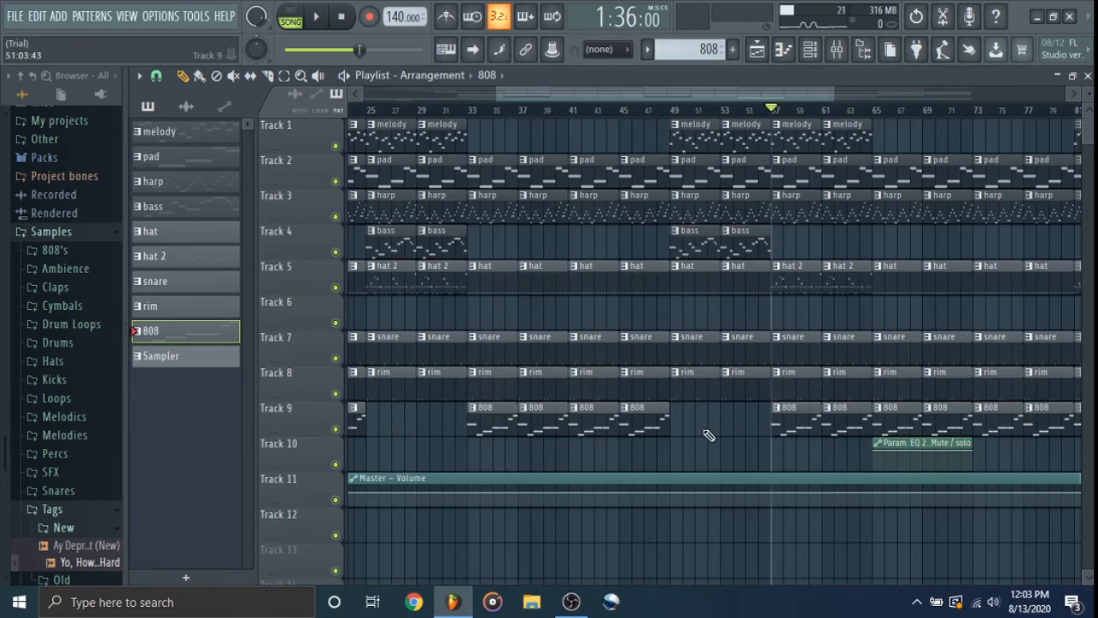
scroll(678, 436, "right", 5)
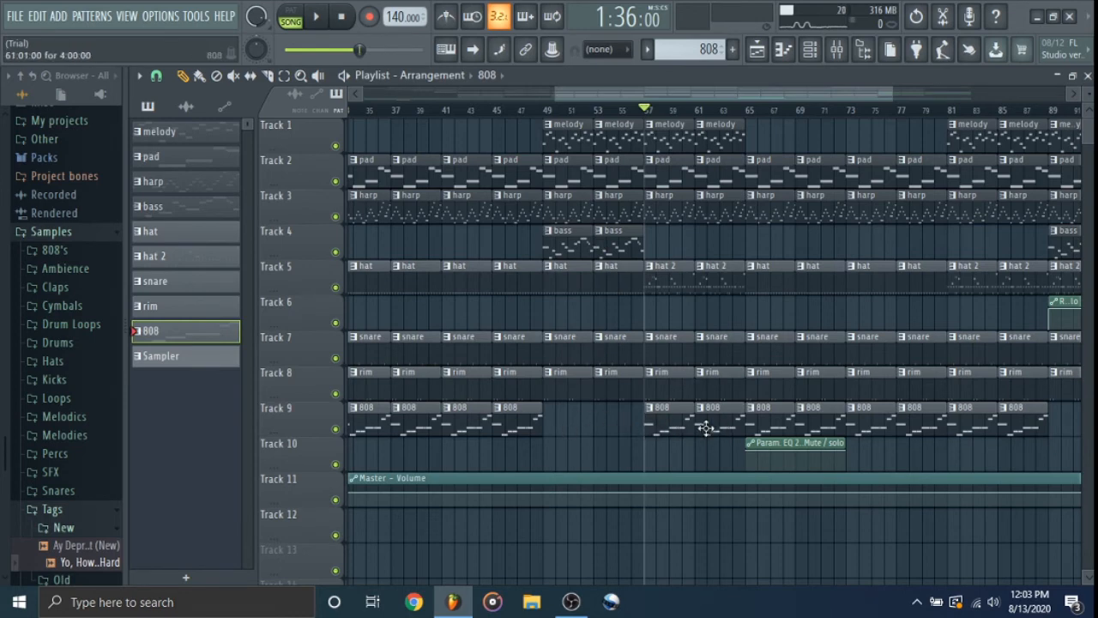
scroll(697, 471, "right", 5)
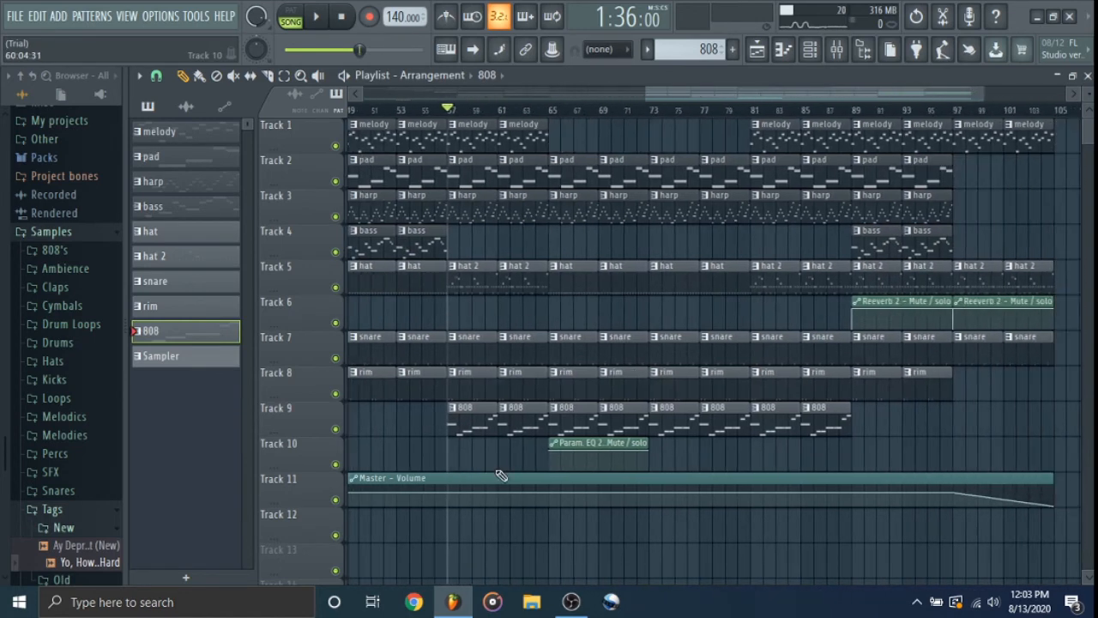
left_click(554, 111)
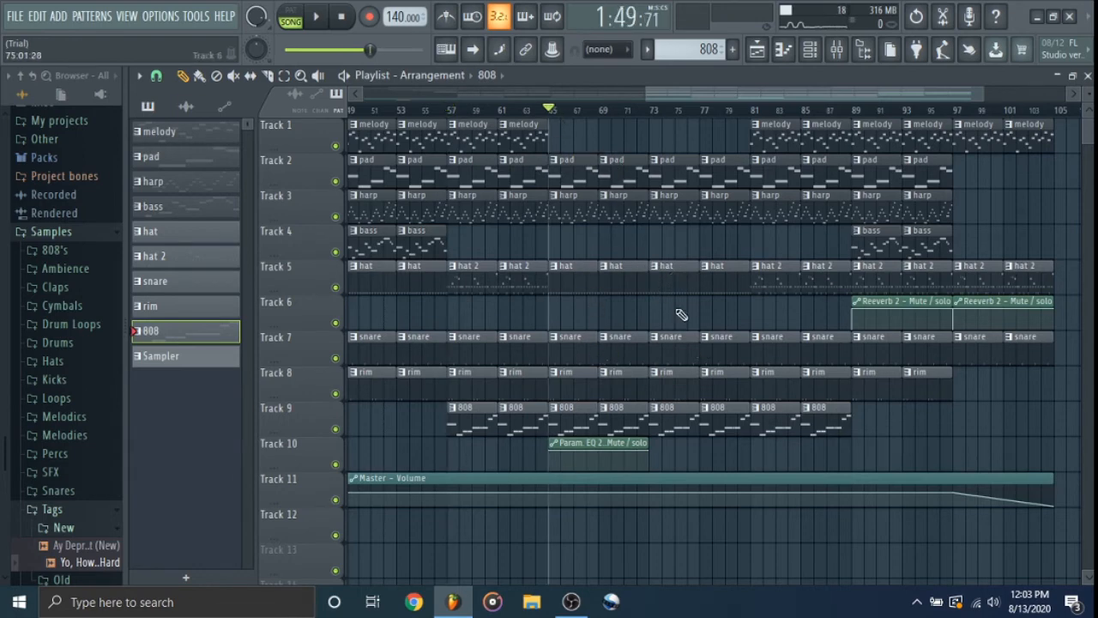
key("space")
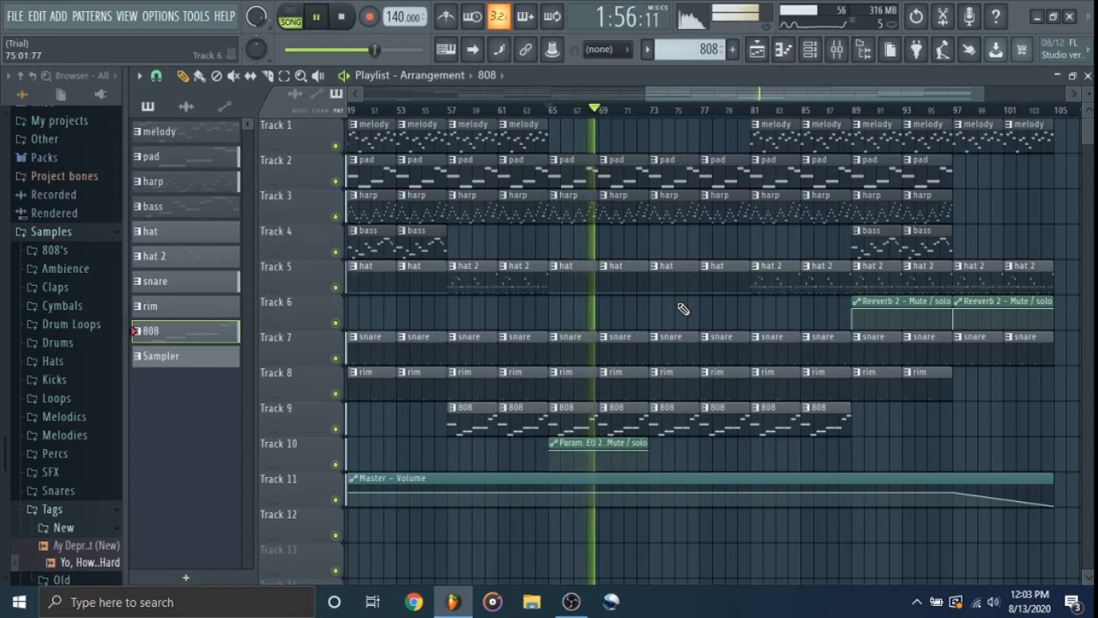
key("space")
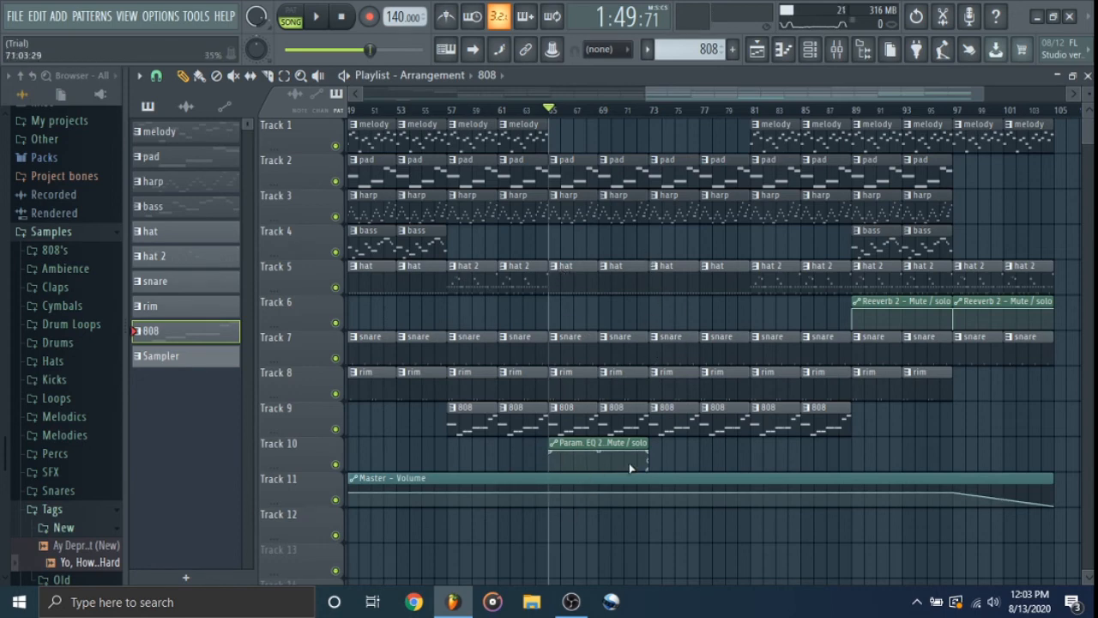
Play back the arrangement from bar 89, where the first Reeverb 2 mute automation clip starts.
scroll(692, 456, "right", 2)
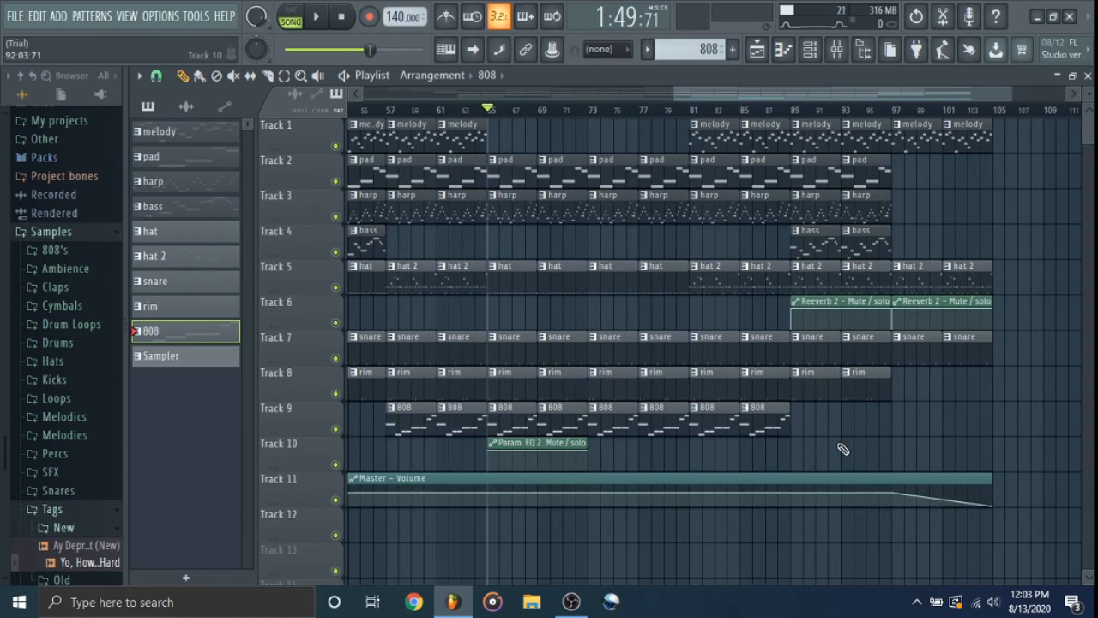
scroll(728, 527, "right", 3)
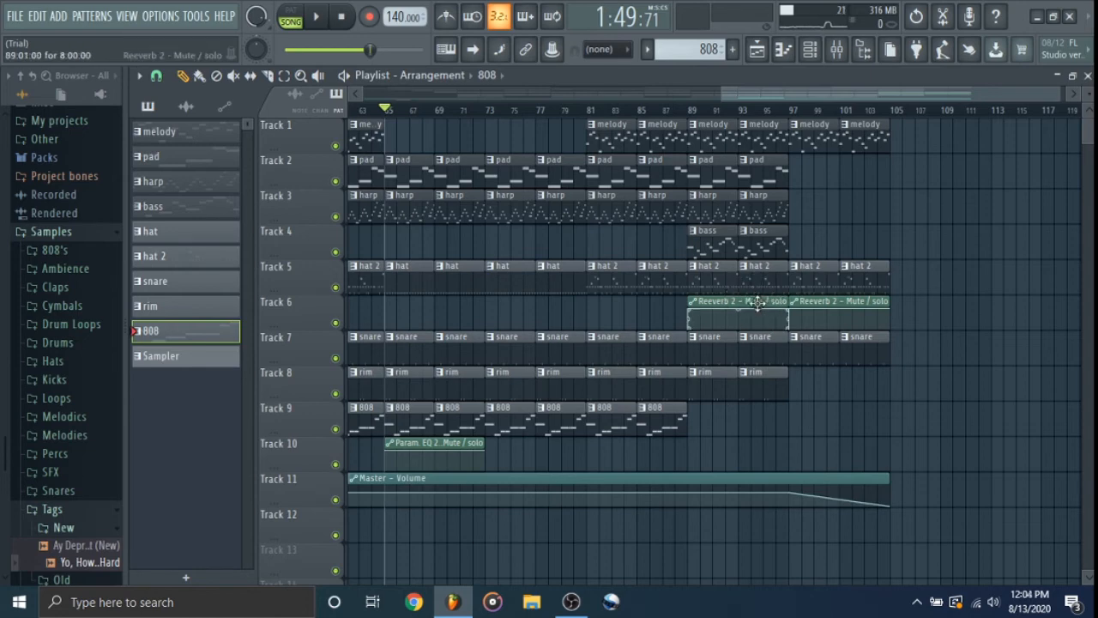
left_click(689, 109)
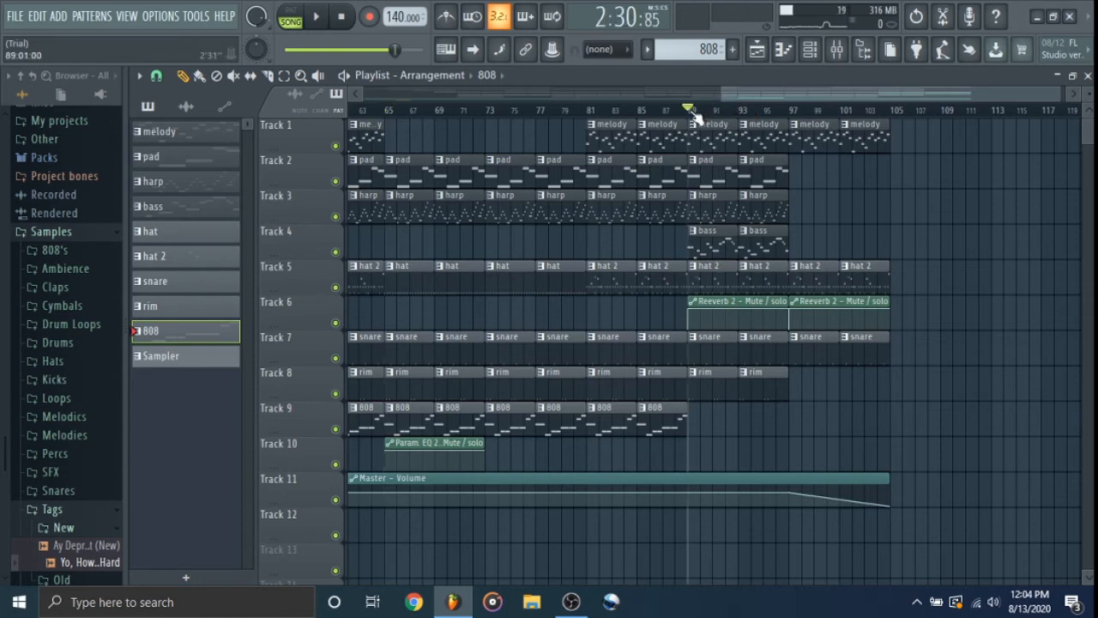
key("space")
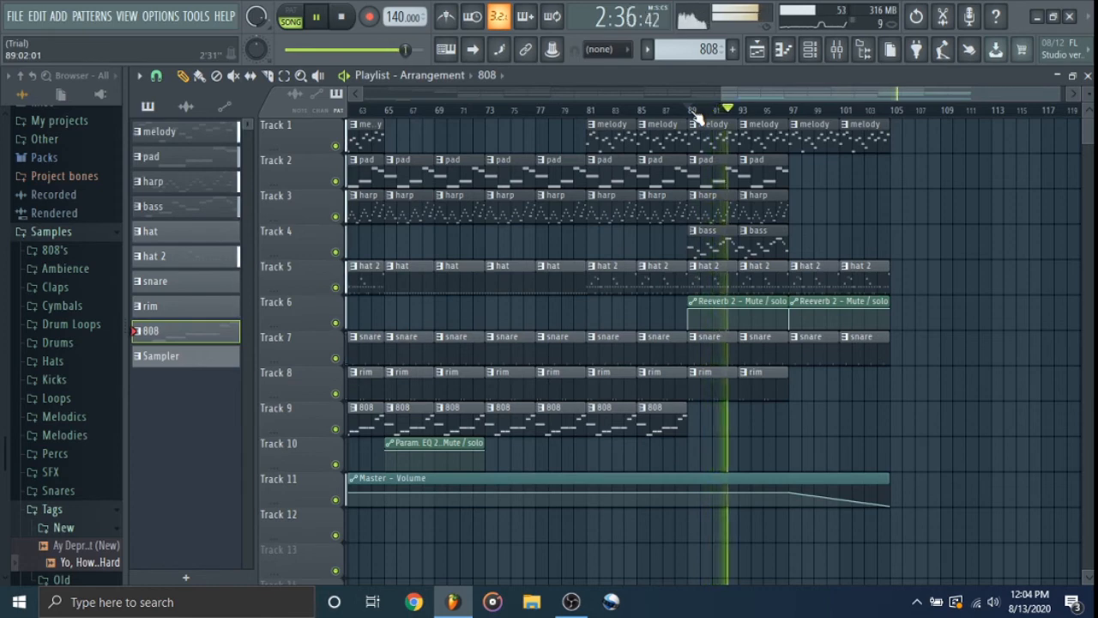
key("space")
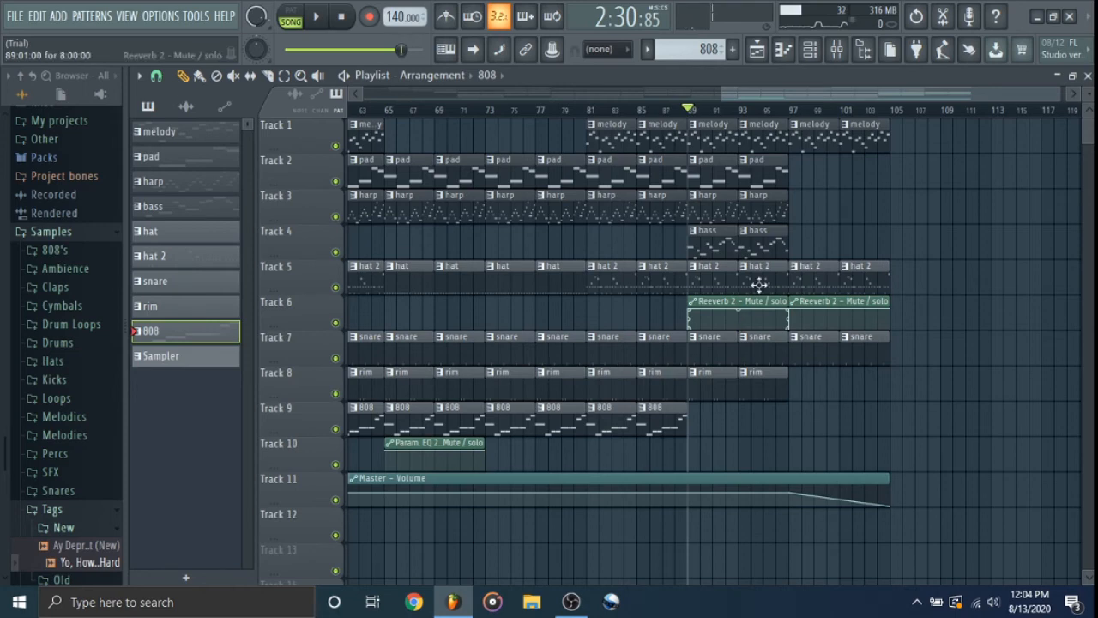
Inspect the Fruity Reeverb 2 settings on the Lean_HiHat mixer track, then return to the playlist.
left_click(837, 49)
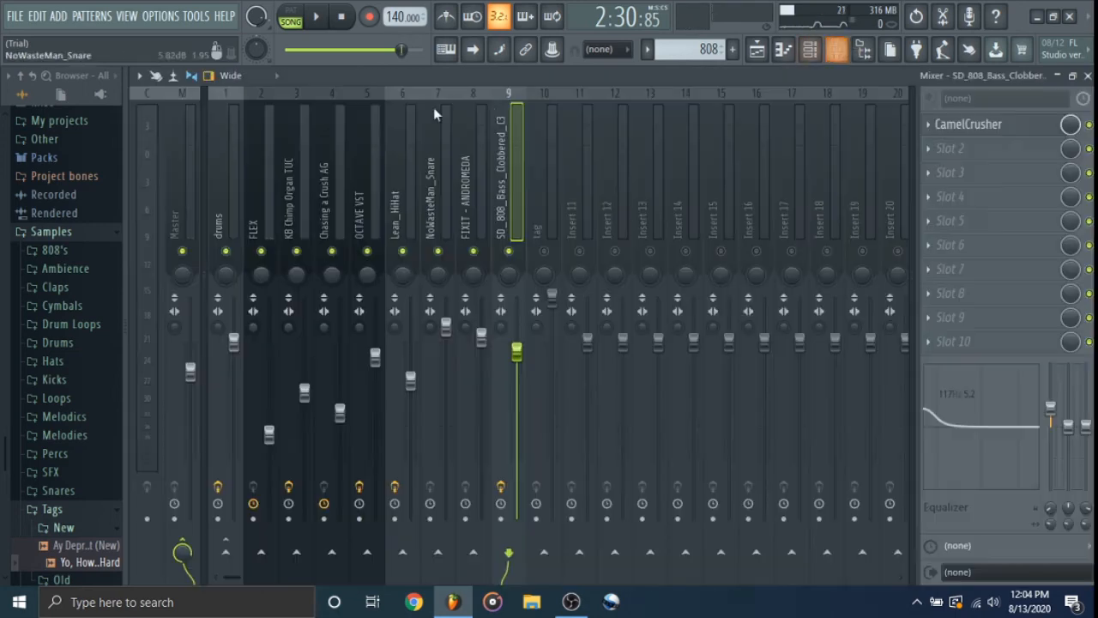
left_click(413, 225)
left_click(1010, 153)
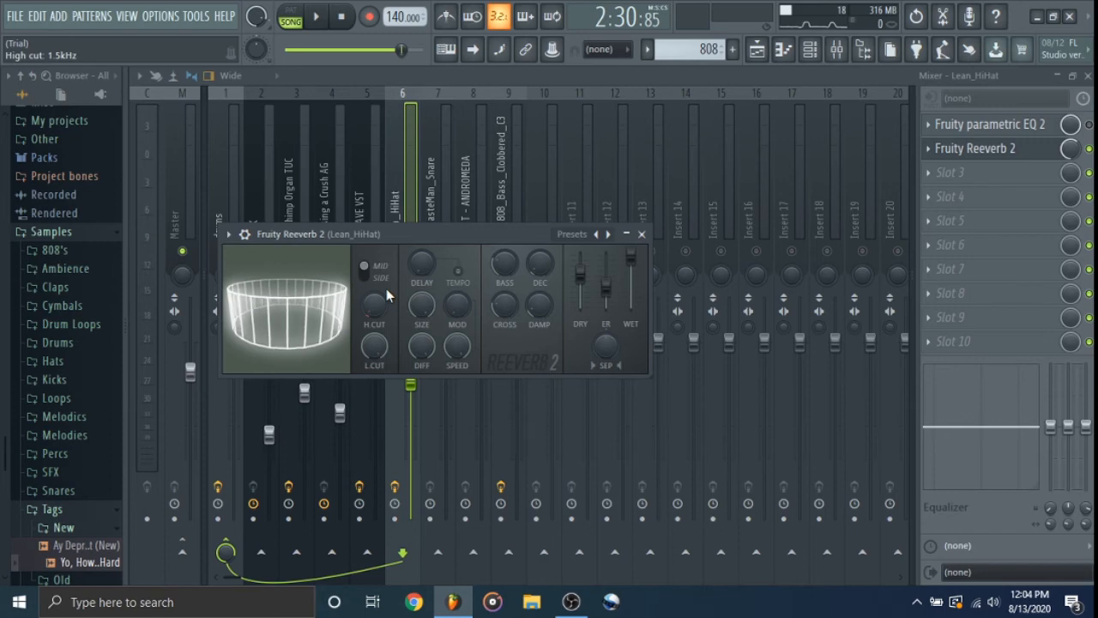
left_click(642, 234)
left_click(1086, 76)
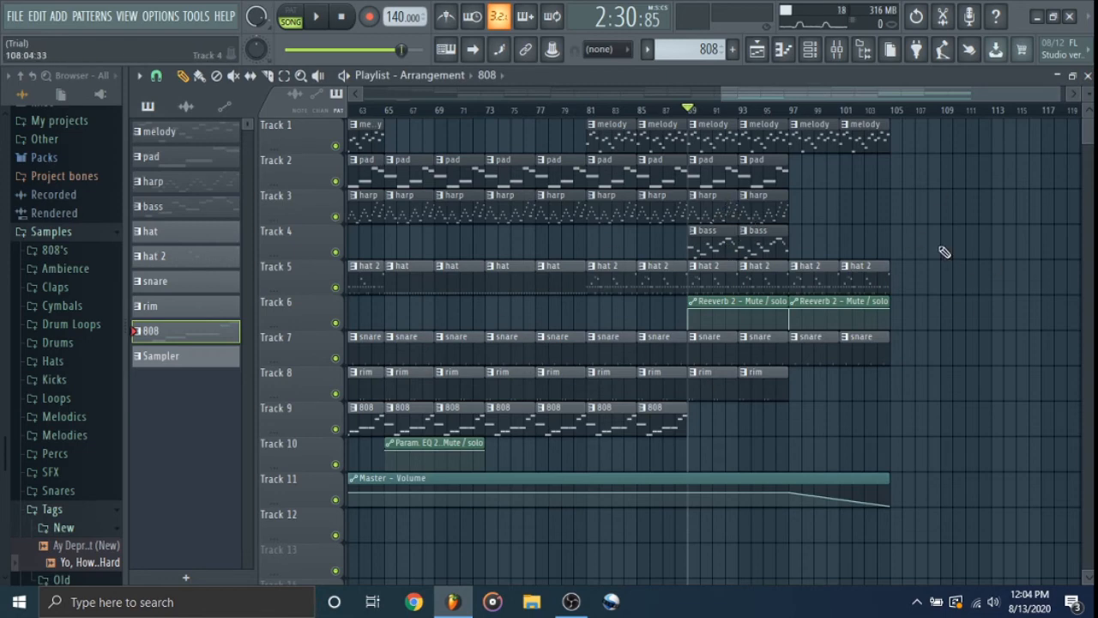
Examine the arrangement's ending with the second Reeverb 2 clip and the Master volume automation, then view the whole song.
scroll(883, 275, "right", 5)
mouse_move(687, 513)
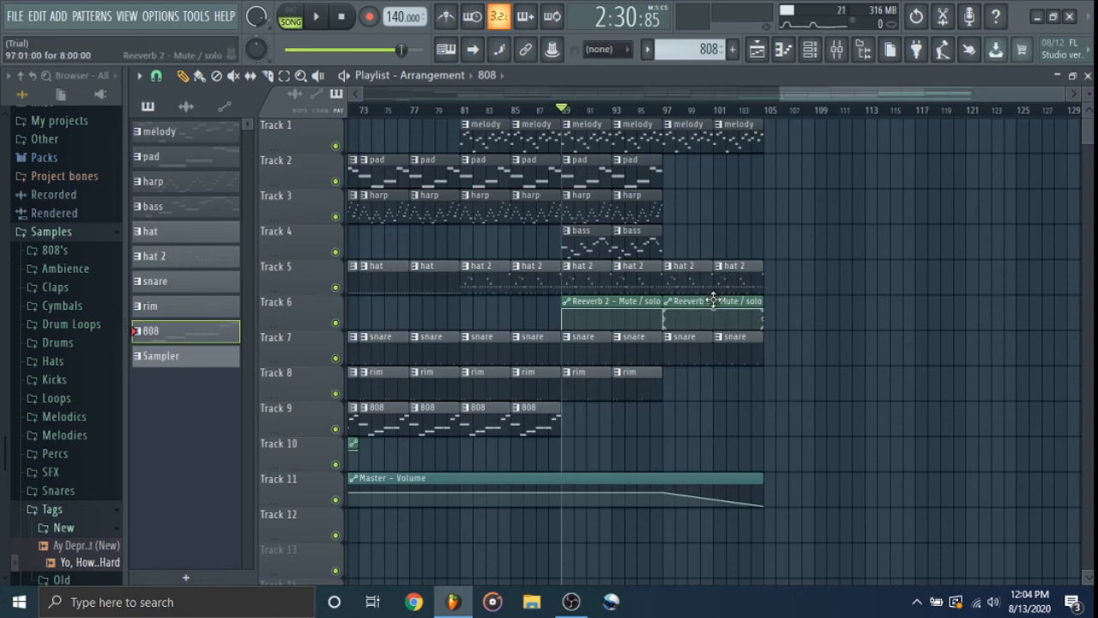
scroll(294, 294, "down", 4)
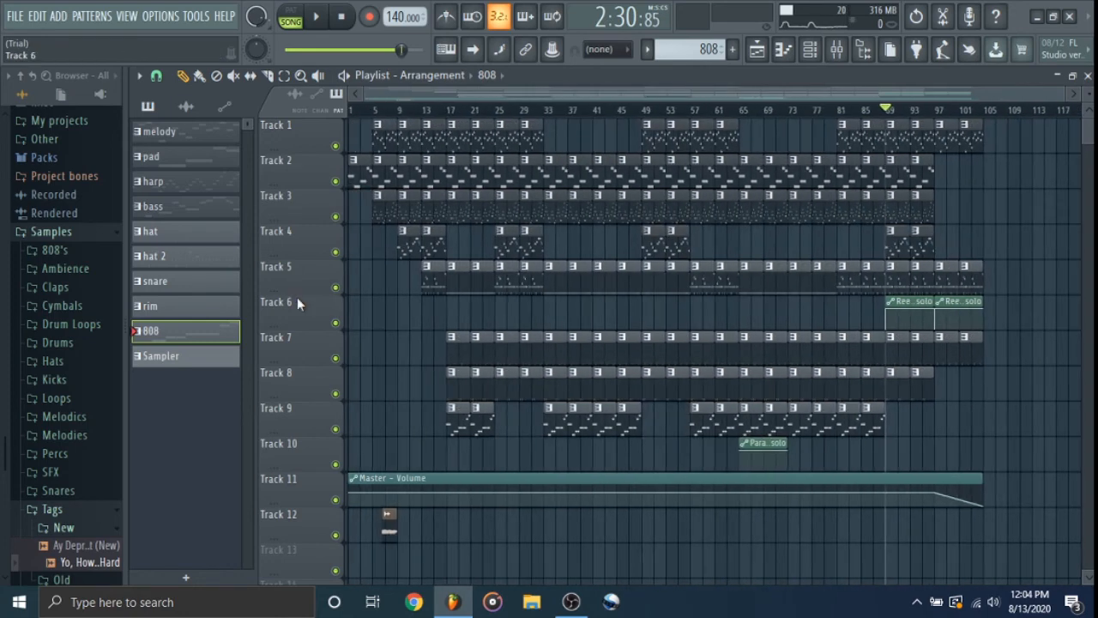
scroll(297, 297, "up", 1)
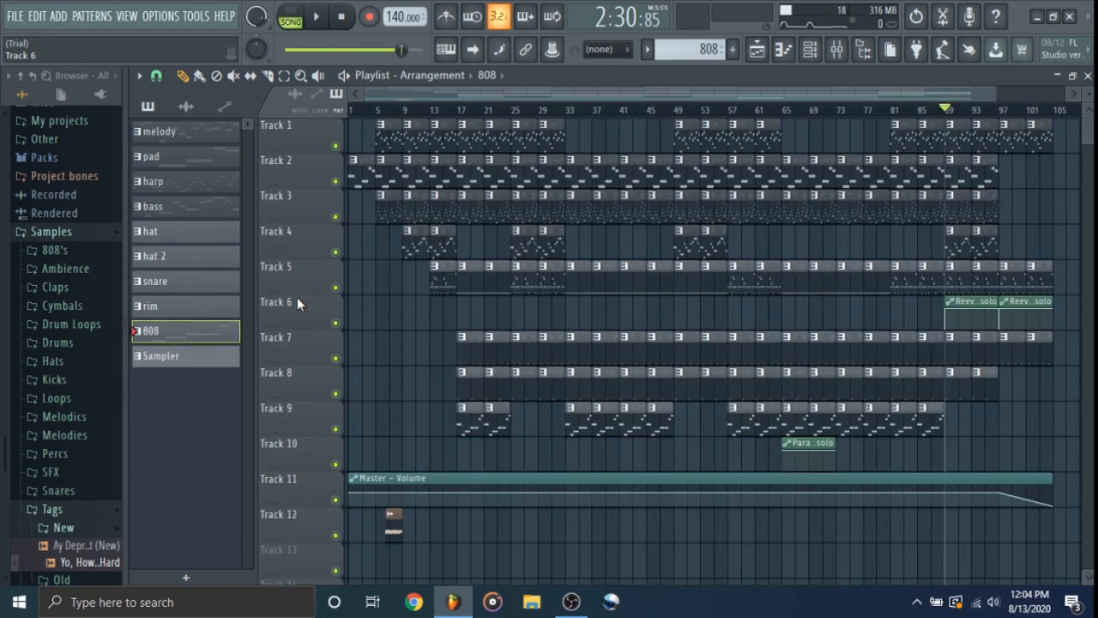